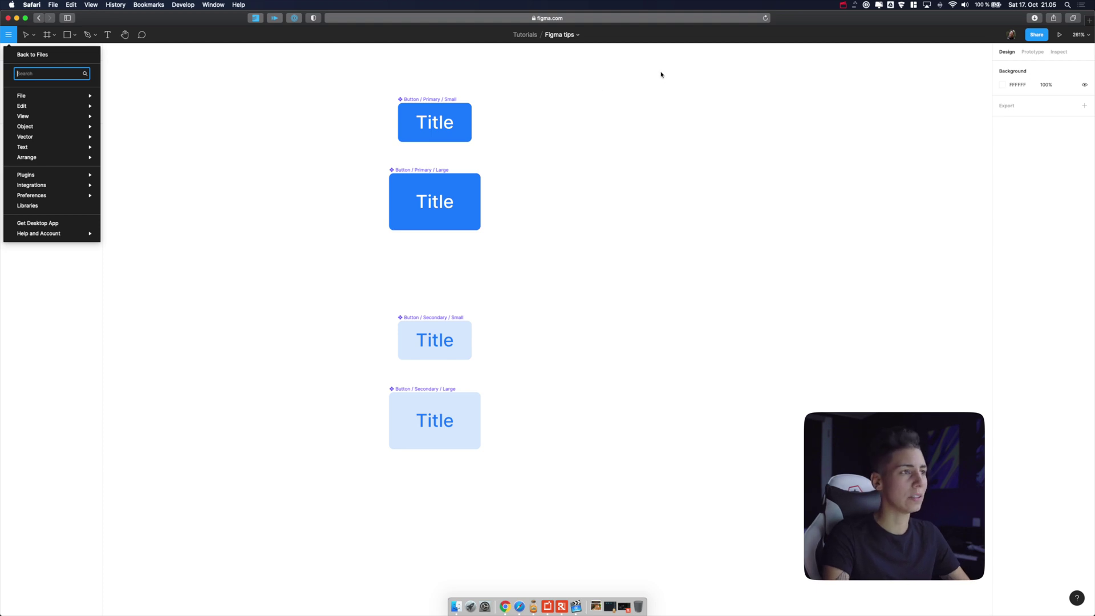
# - Translate the label of the Button / Primary / Small component into Japanese with the Translator plugin
pyautogui.click(449, 102)
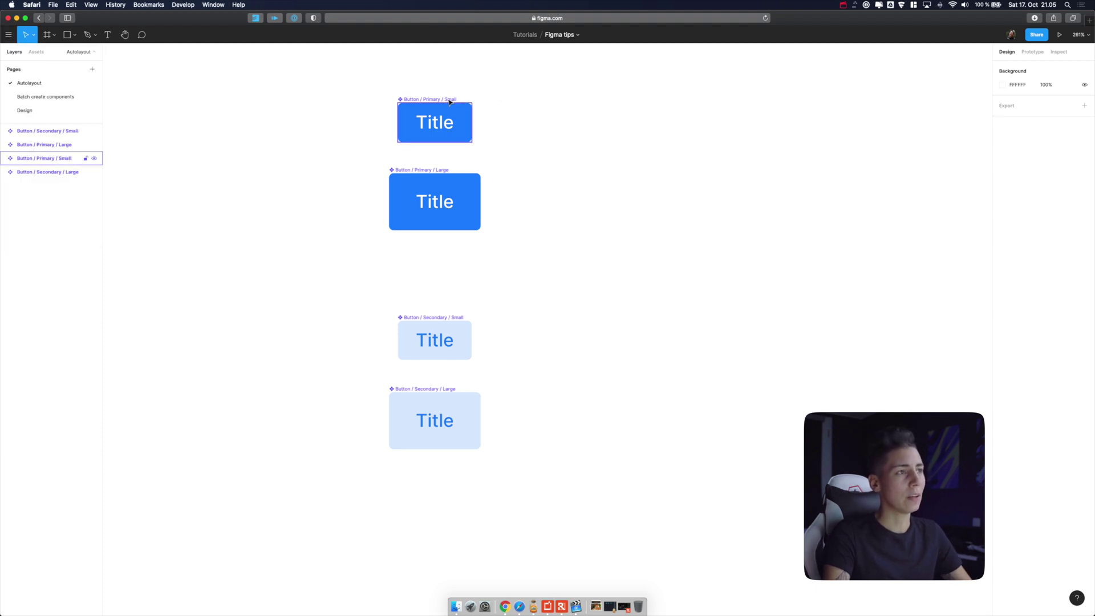
pyautogui.click(450, 102)
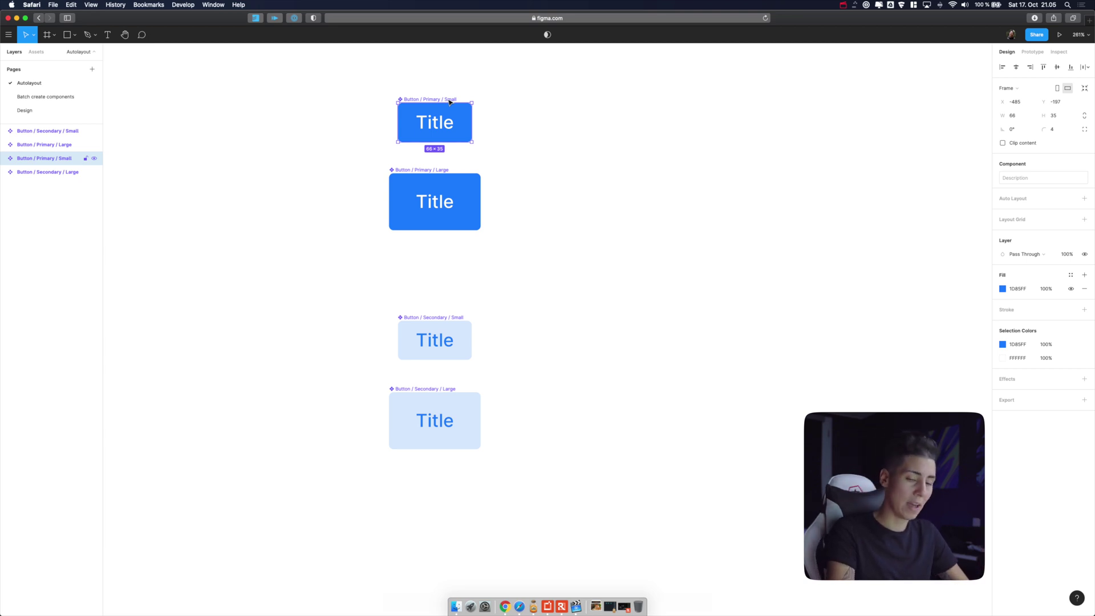
pyautogui.press('super+slash')
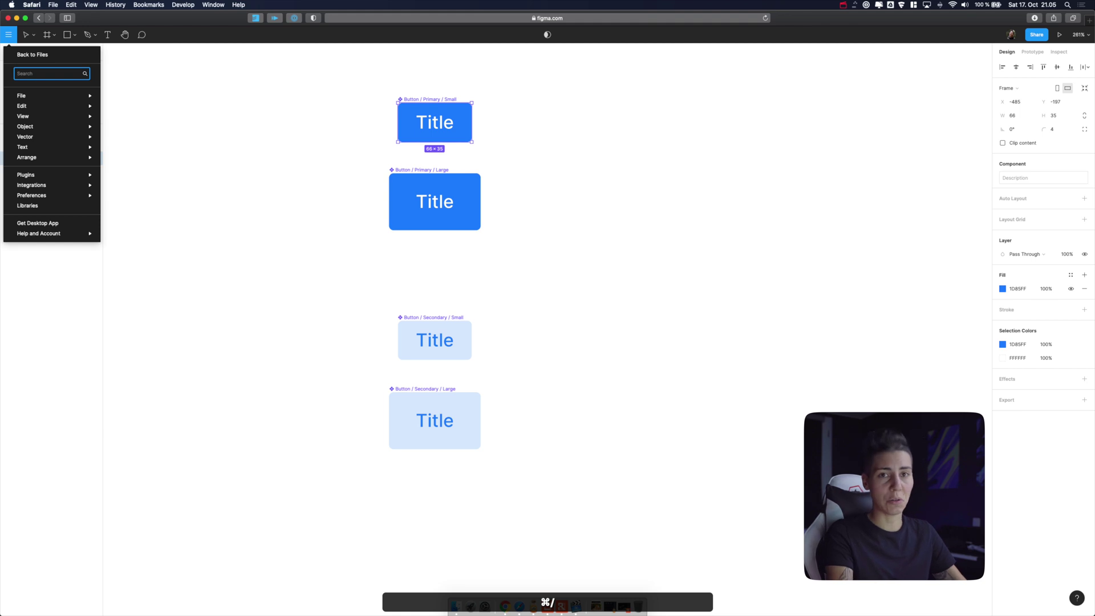
pyautogui.write('jap')
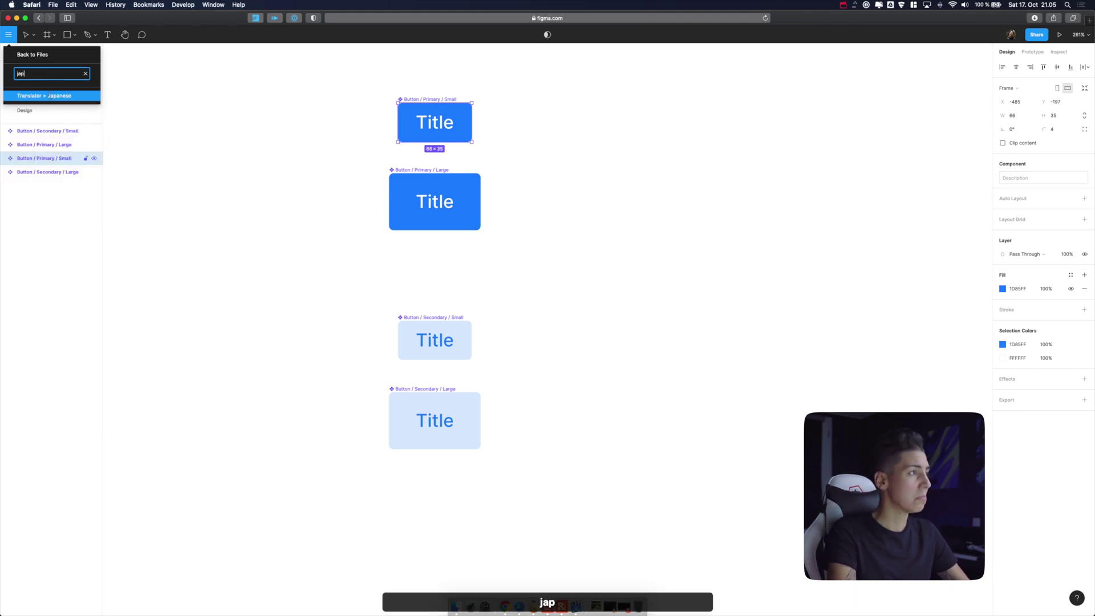
pyautogui.press('Return')
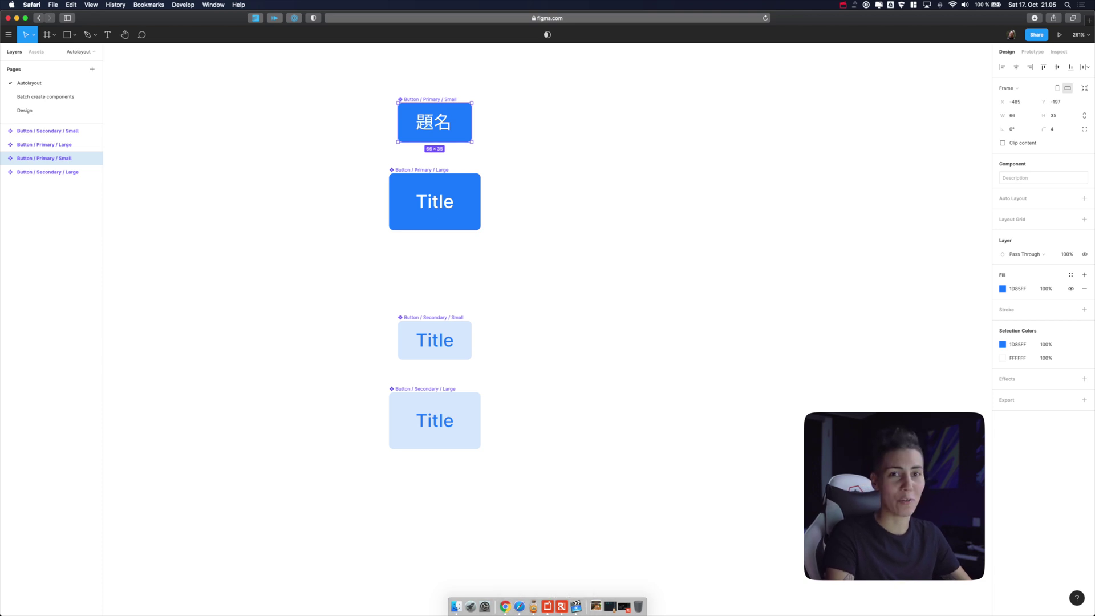
# - Wrap the small and large primary buttons together in an auto layout frame and select its children
pyautogui.click(591, 278)
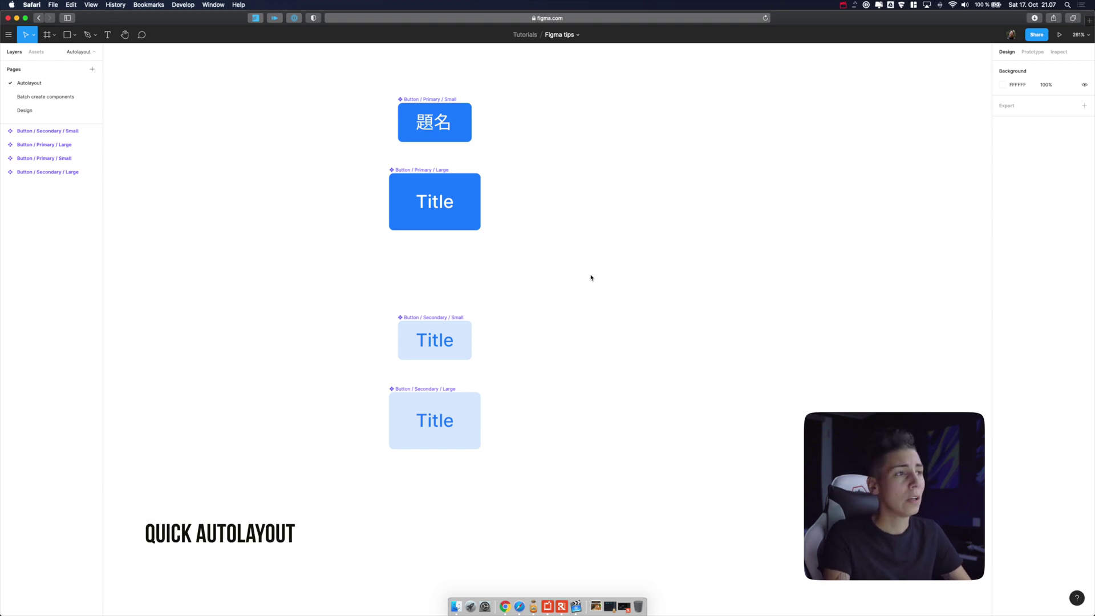
pyautogui.moveTo(308, 60); pyautogui.dragTo(567, 264)
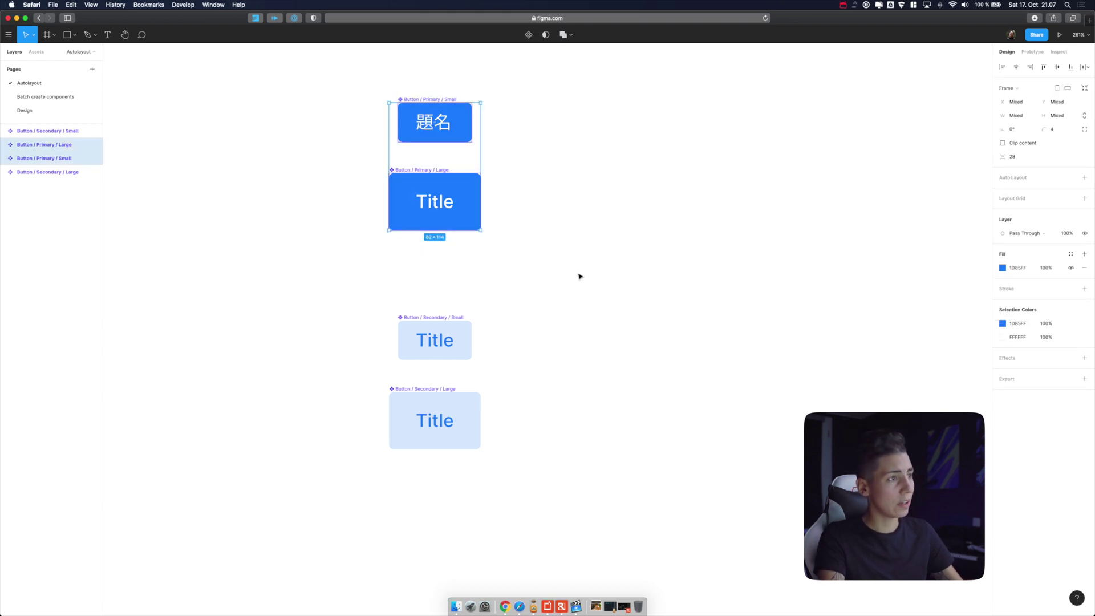
pyautogui.hotkey('shift', 'a')
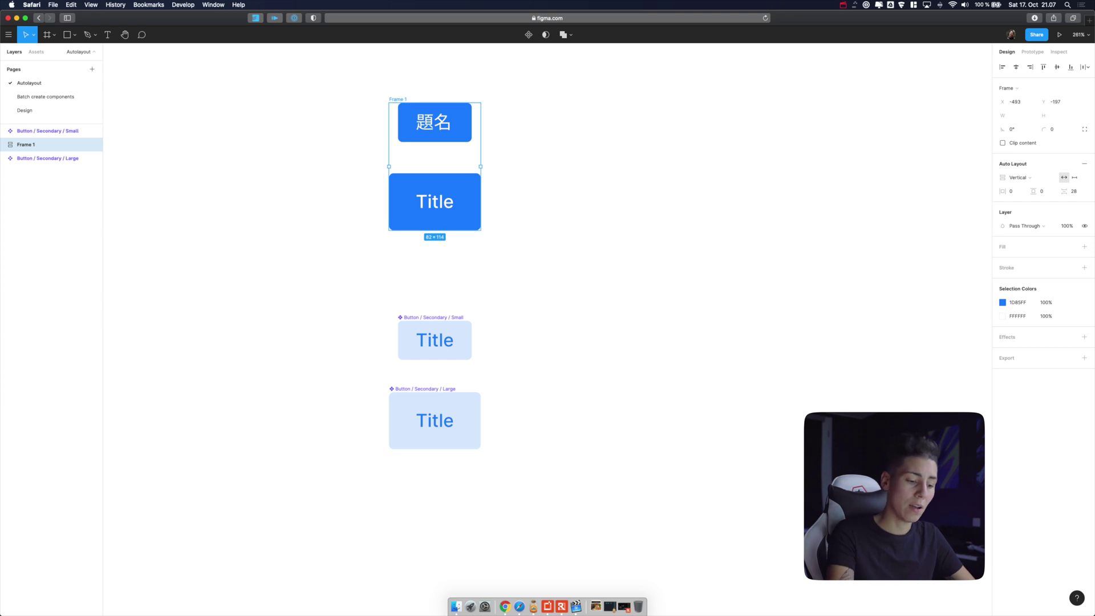
pyautogui.press('Return')
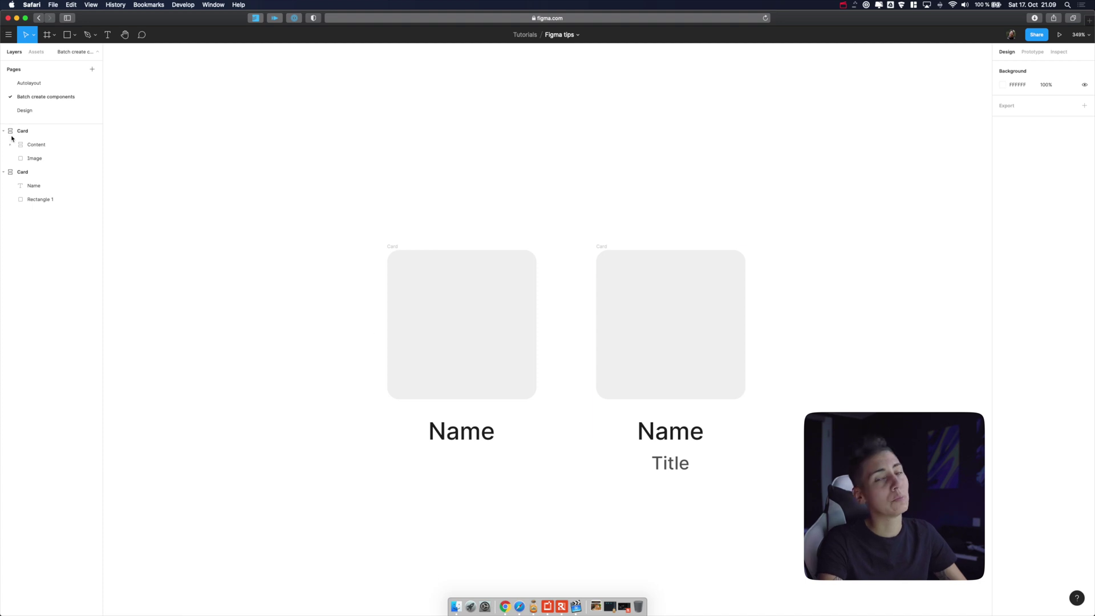
# - Collapse the expanded layers in the layer list while keeping the Content layer selected
pyautogui.click(60, 146)
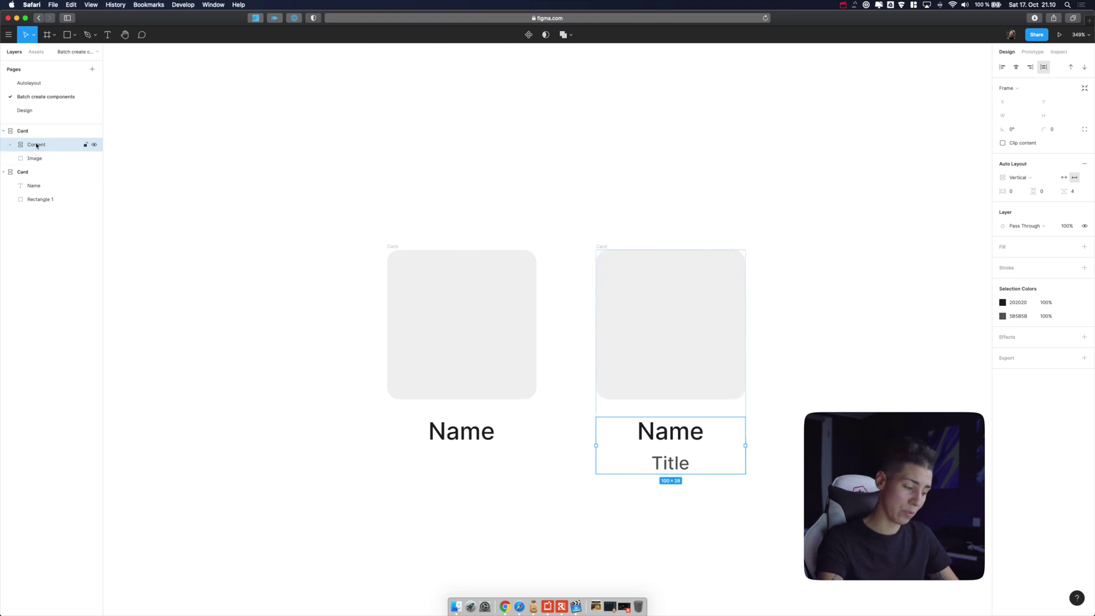
pyautogui.hotkey('alt', 'l')
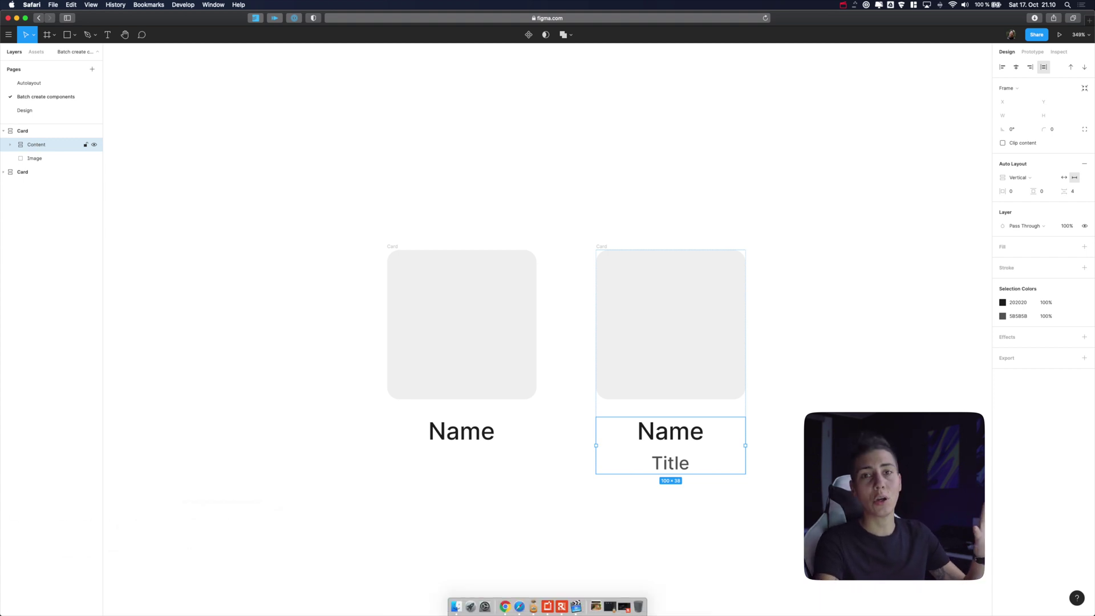
# - Clear the selection, hide all interface panels to view only the canvas, and show them again
pyautogui.click(358, 184)
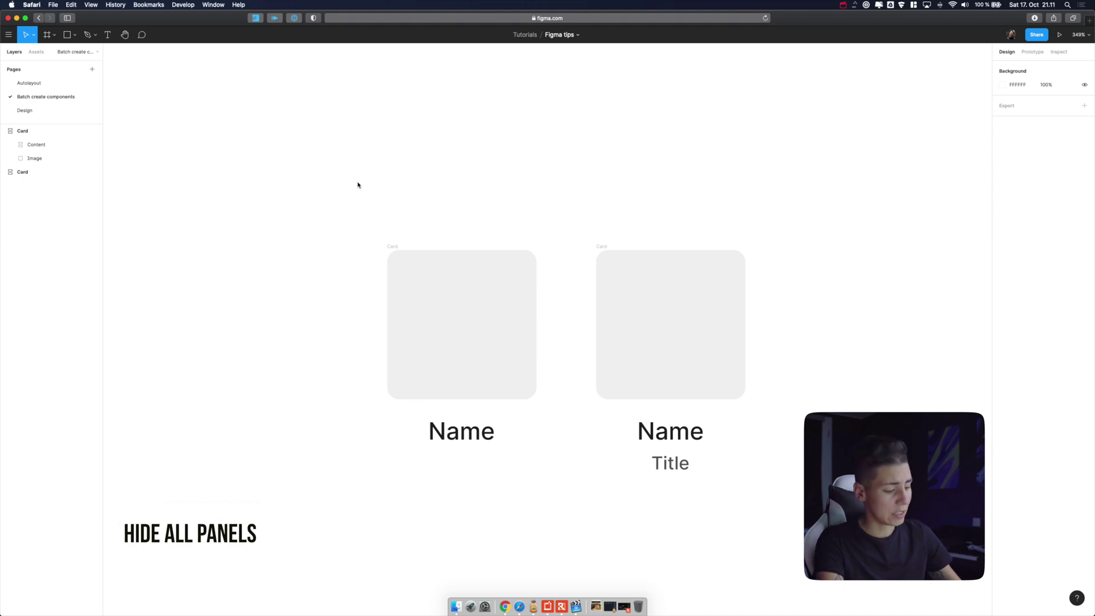
pyautogui.press('super+backslash')
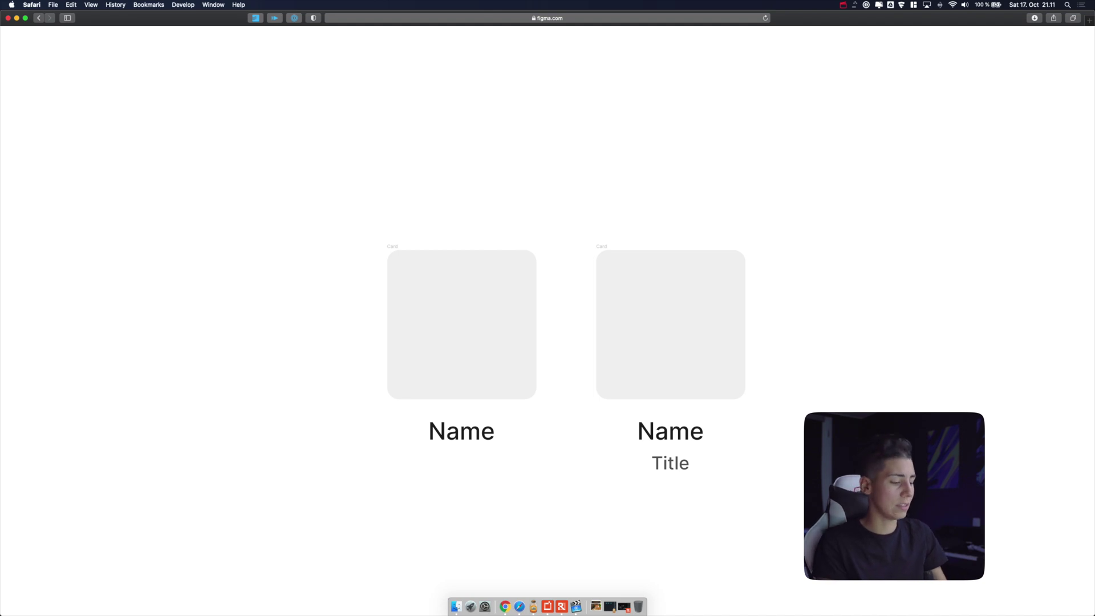
pyautogui.press('super+backslash')
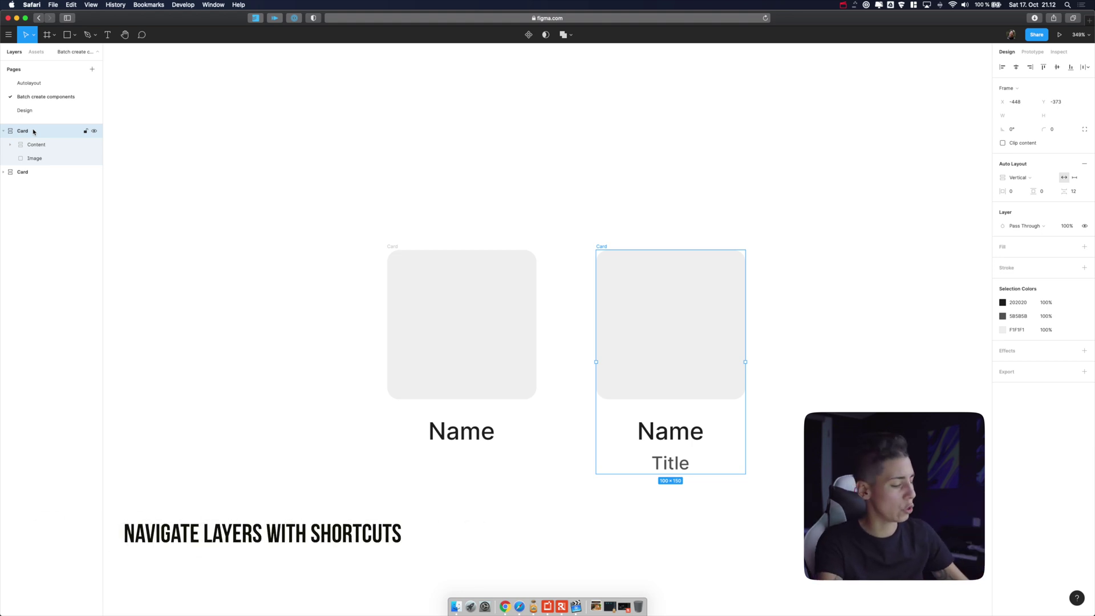
# - Cycle the selection between the two sibling Card frames, ending on the card that has only a name
pyautogui.press('Tab')
pyautogui.press('Tab')
pyautogui.press('Tab')
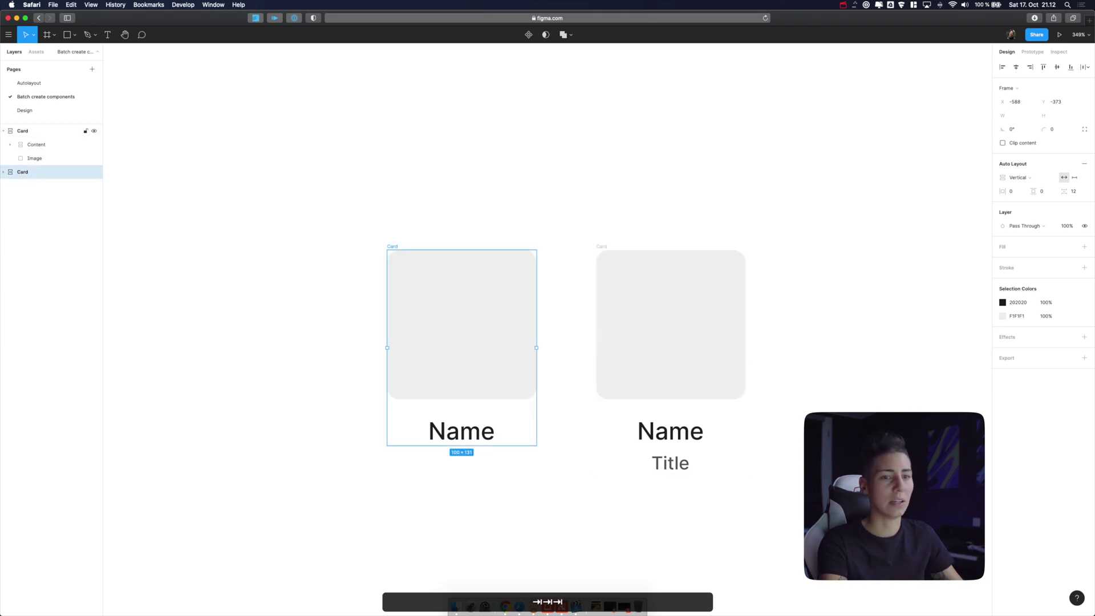
pyautogui.press('Tab')
pyautogui.press('Tab')
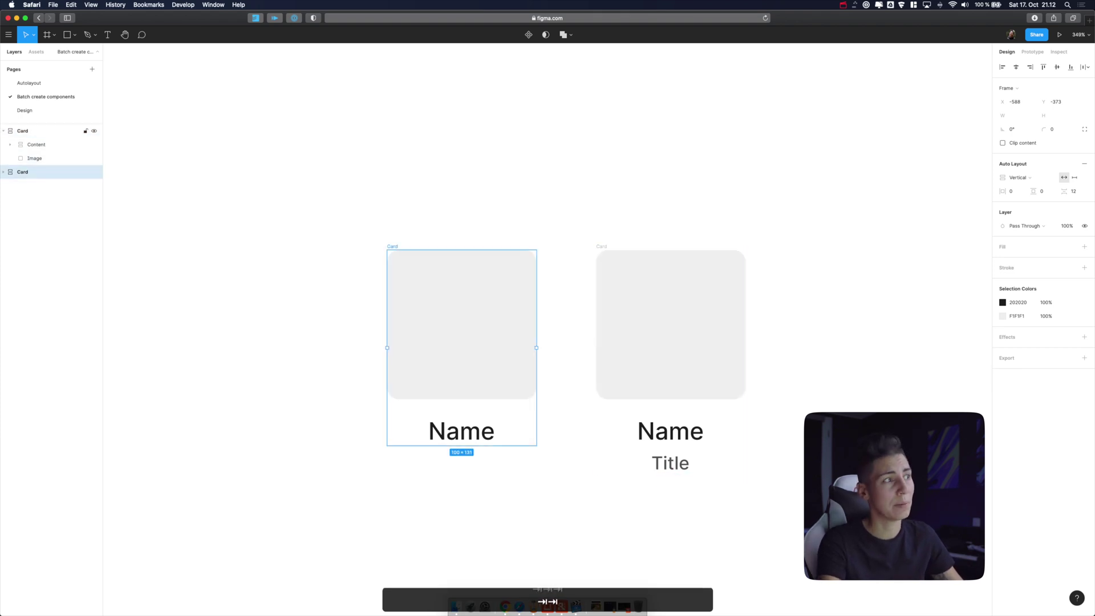
pyautogui.press('Tab')
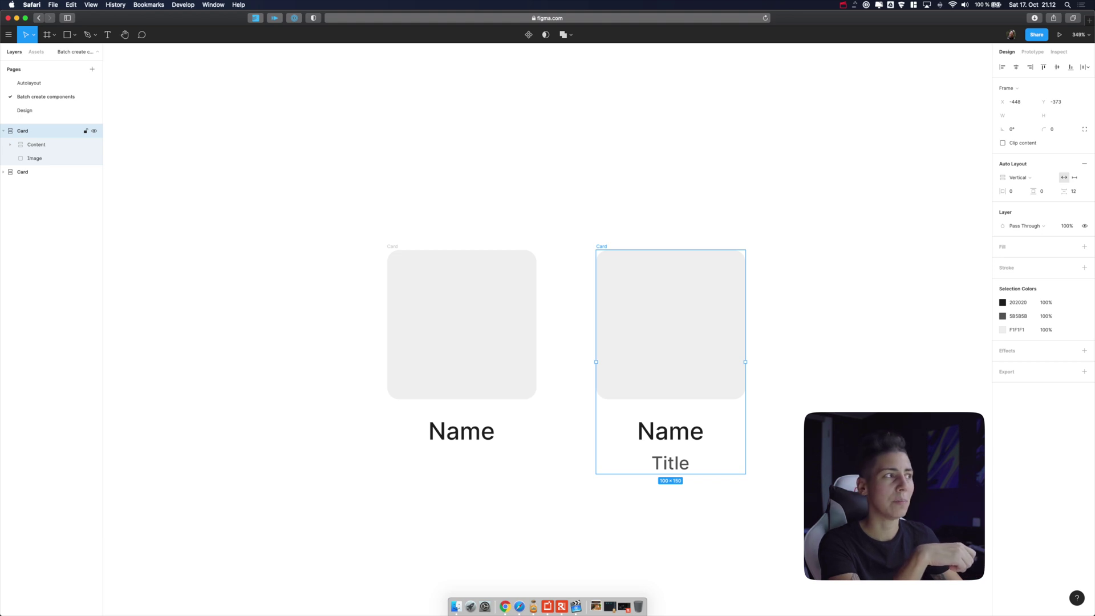
pyautogui.press('Tab')
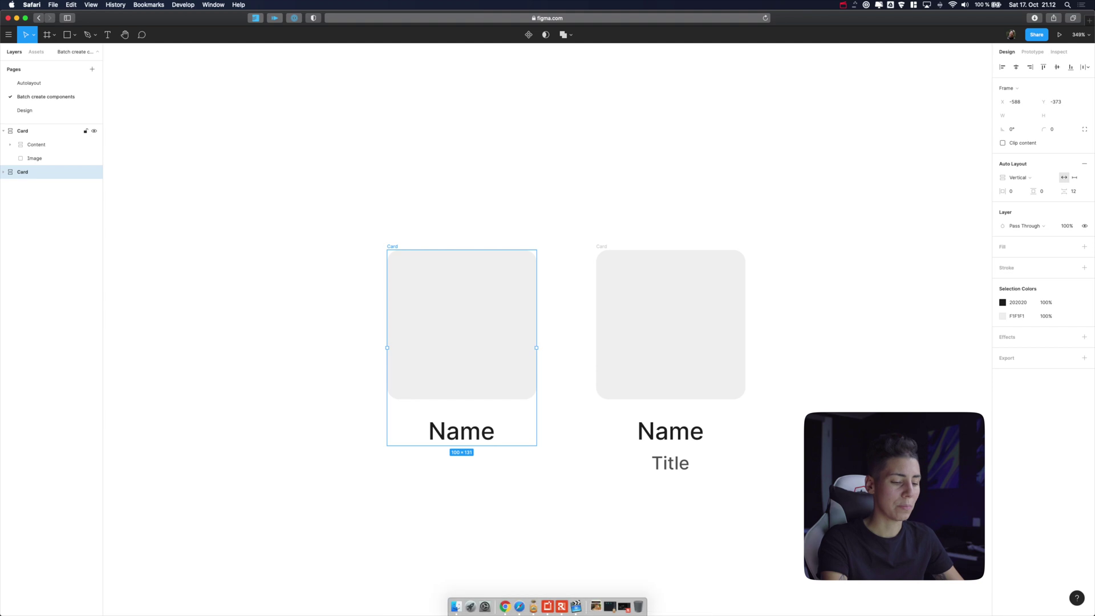
# - Rename the Name text layer inside the name-only card to Title
pyautogui.press('Return')
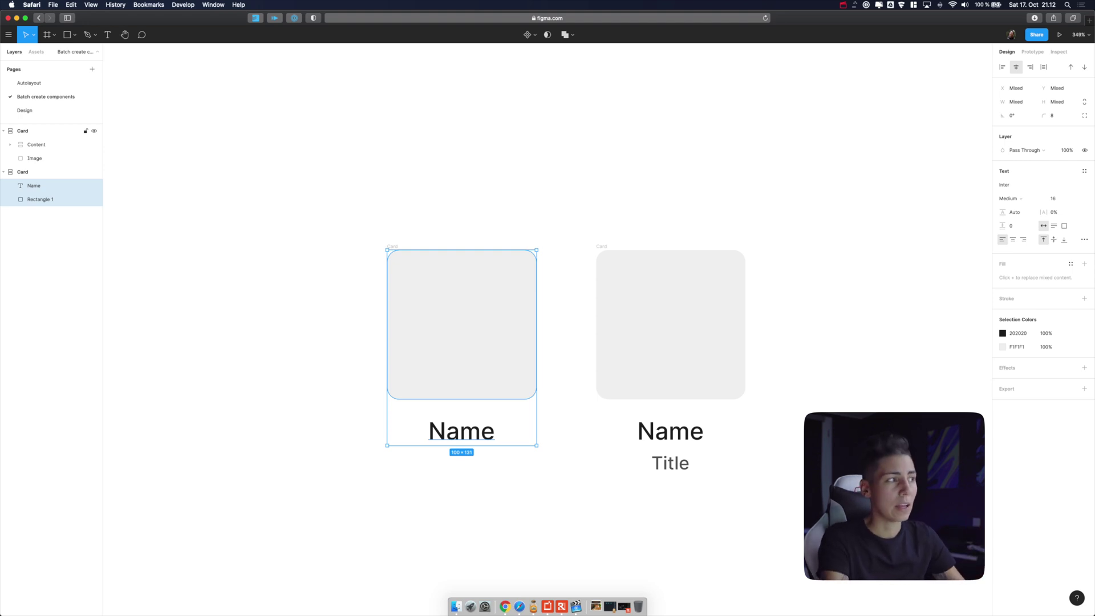
pyautogui.press('Tab')
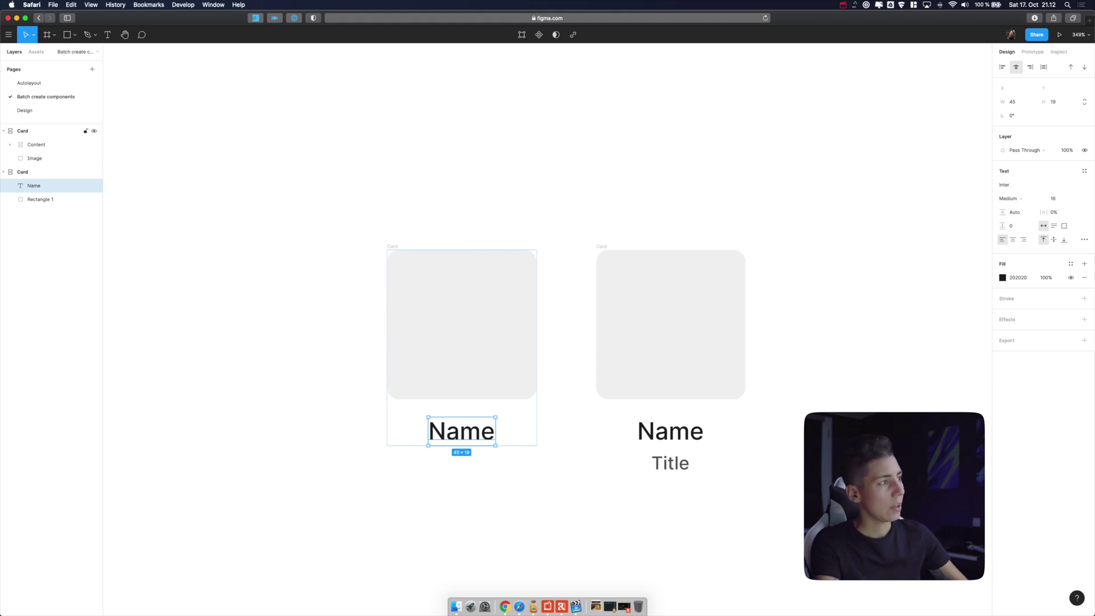
pyautogui.press('super+shift+r')
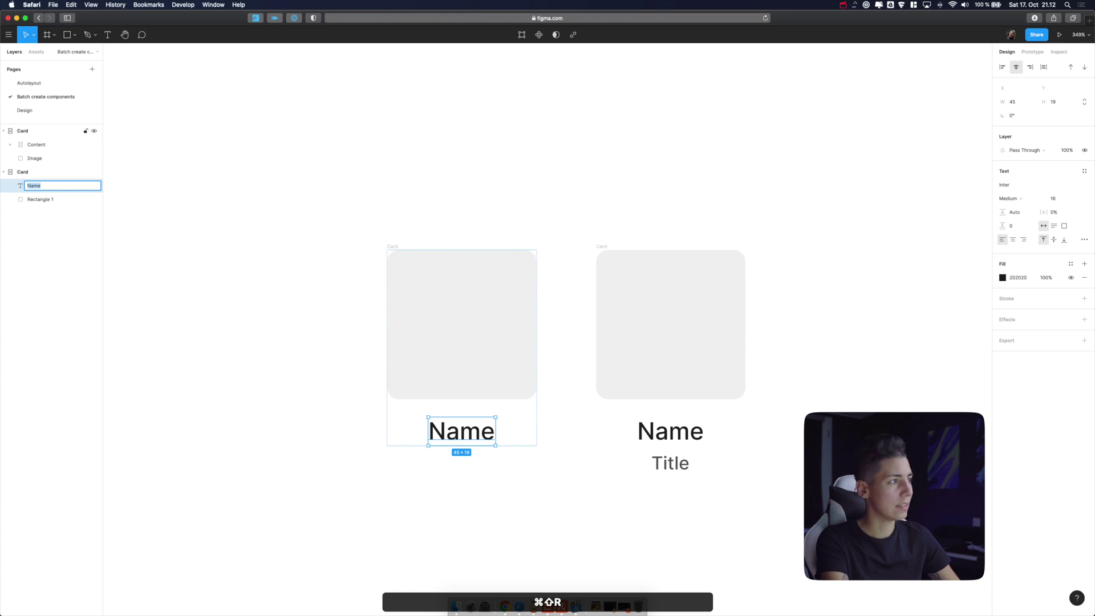
pyautogui.write('Title')
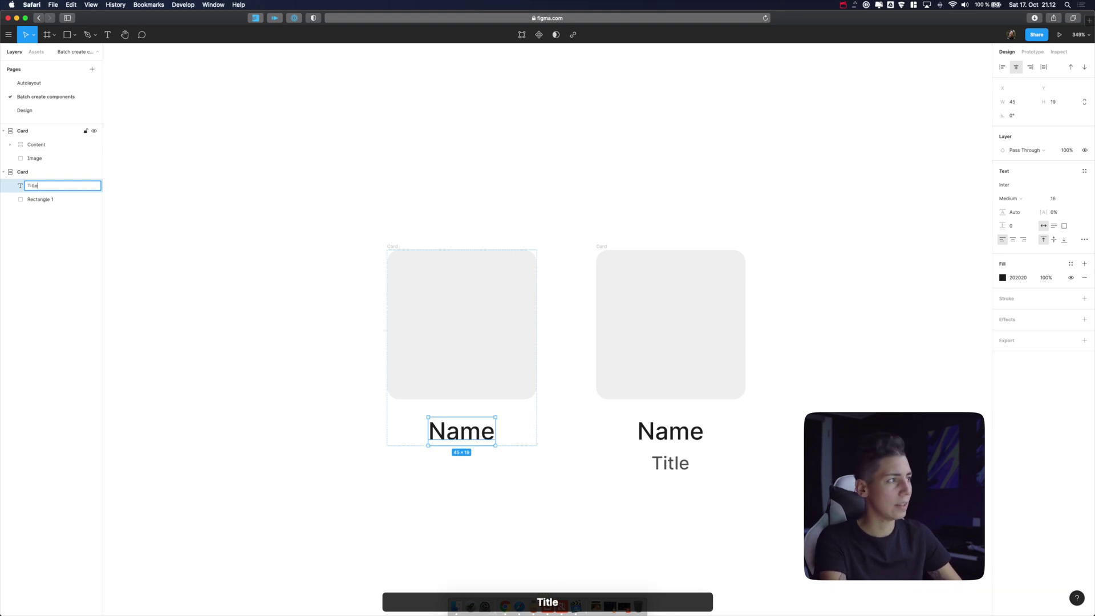
pyautogui.press('Return')
# - Rename the Rectangle 1 layer in the same card to Image
pyautogui.press('Tab')
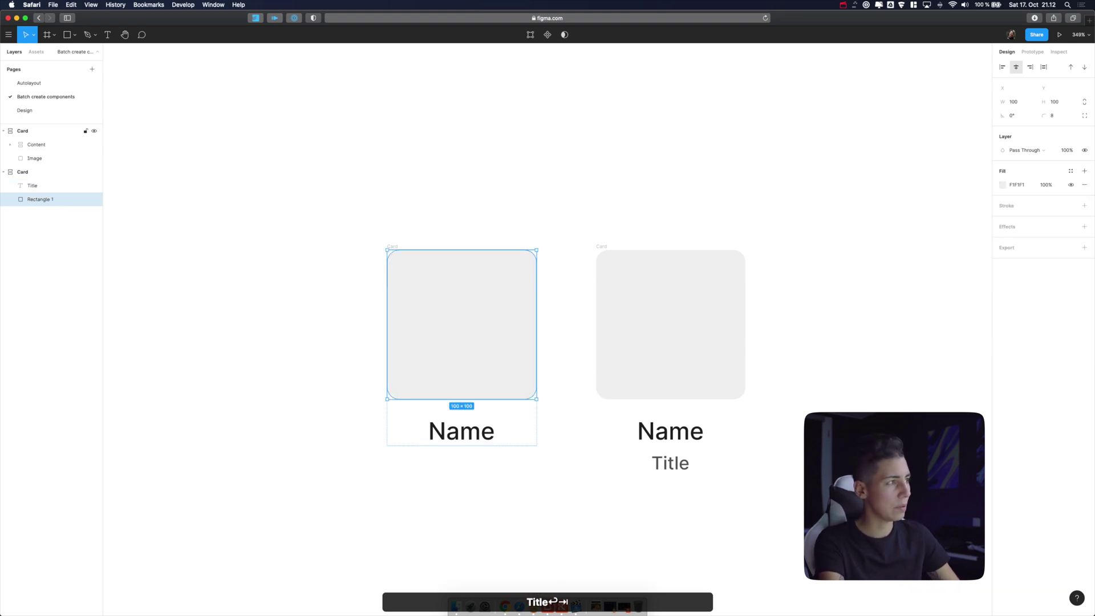
pyautogui.press('super+shift+r')
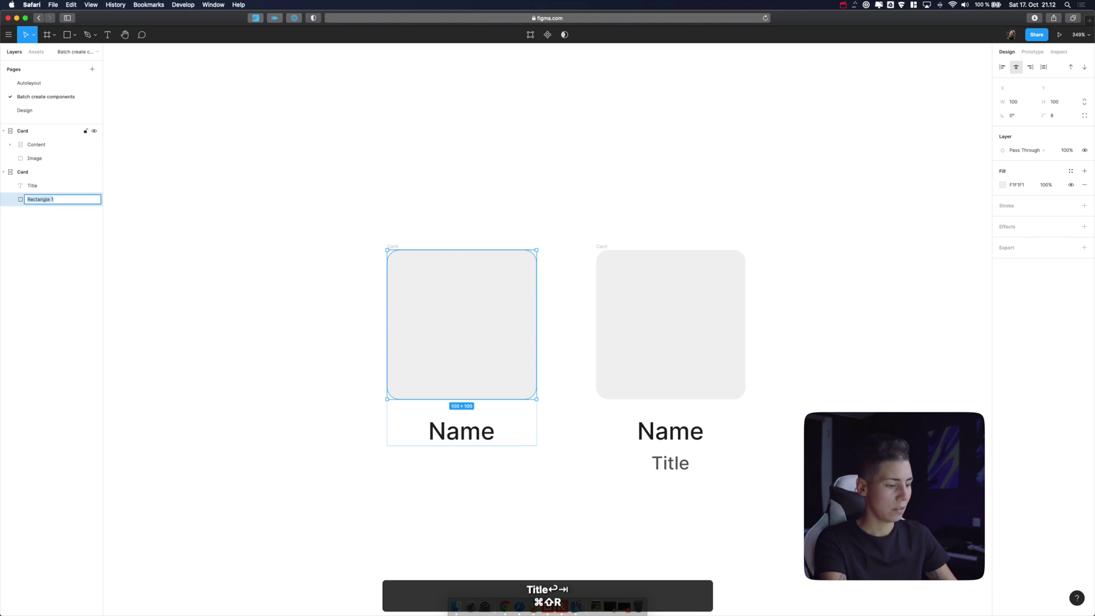
pyautogui.write('Image')
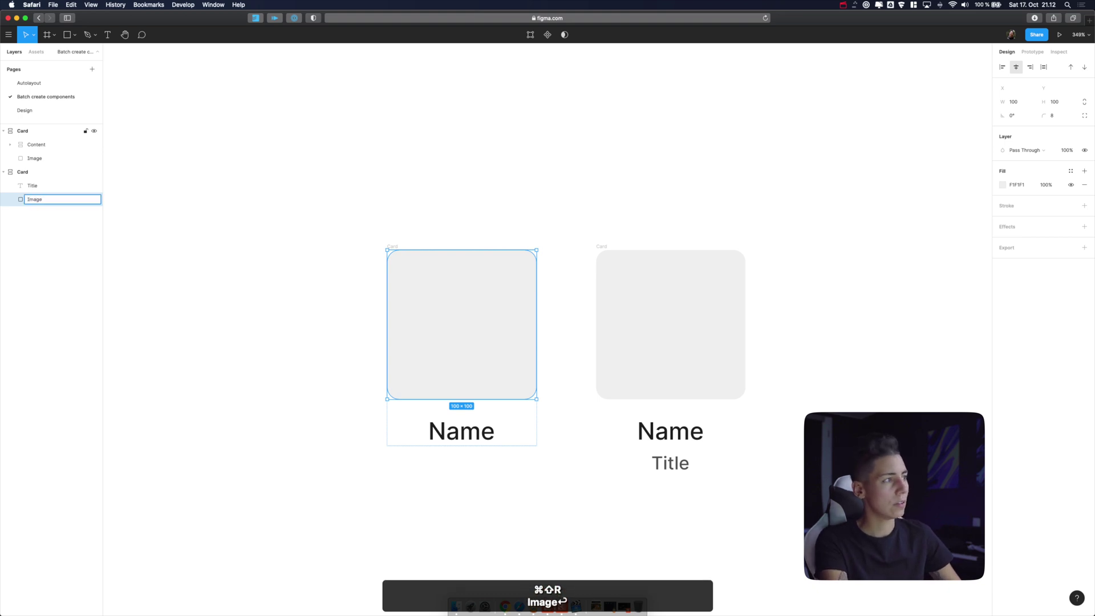
pyautogui.press('Return')
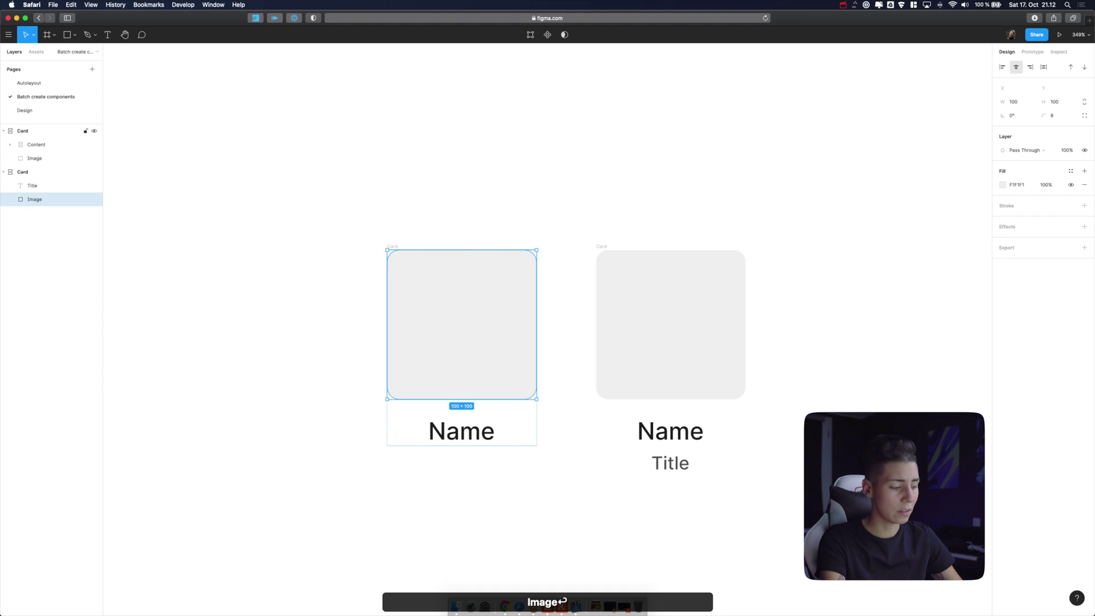
# - Move the selection up to the parent Card frame, cycle through its sibling frames, and clear the selection
pyautogui.hotkey('shift', 'Return')
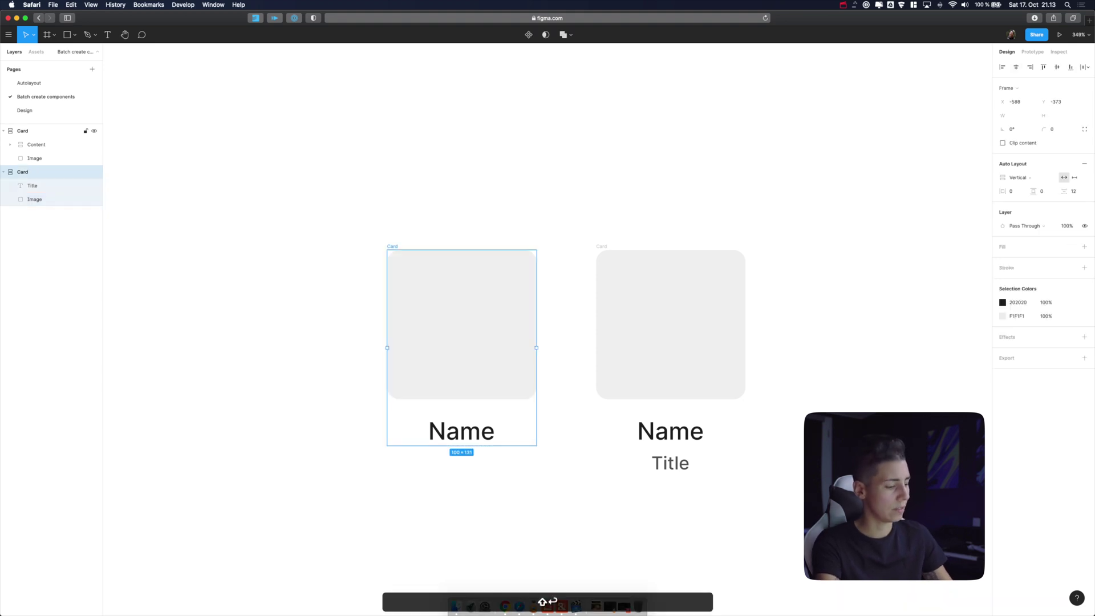
pyautogui.press('Tab')
pyautogui.press('Tab')
pyautogui.press('Tab')
pyautogui.press('Tab')
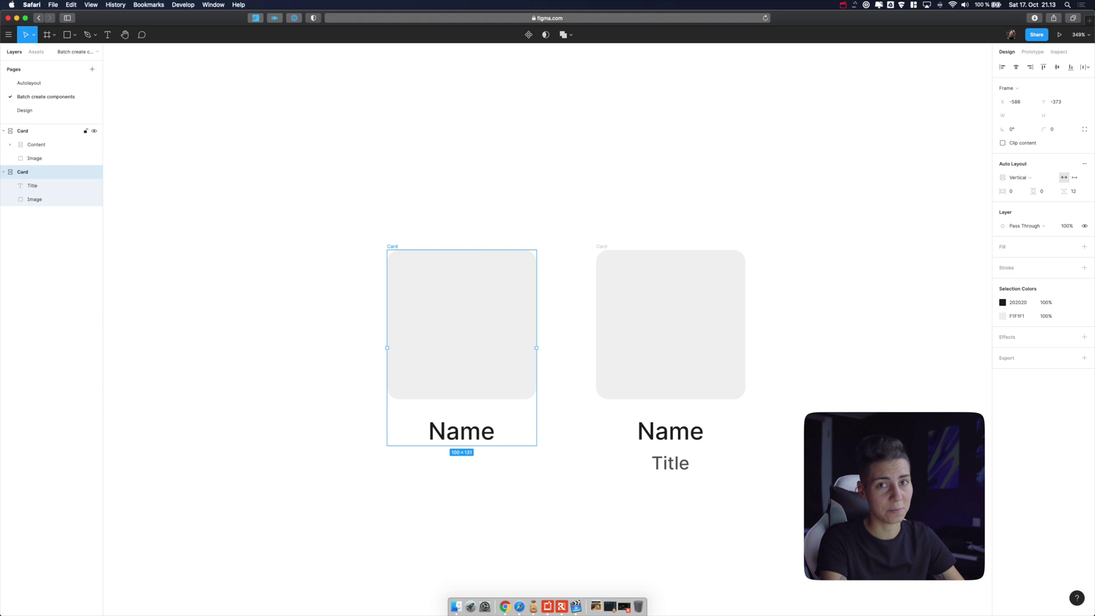
pyautogui.click(303, 343)
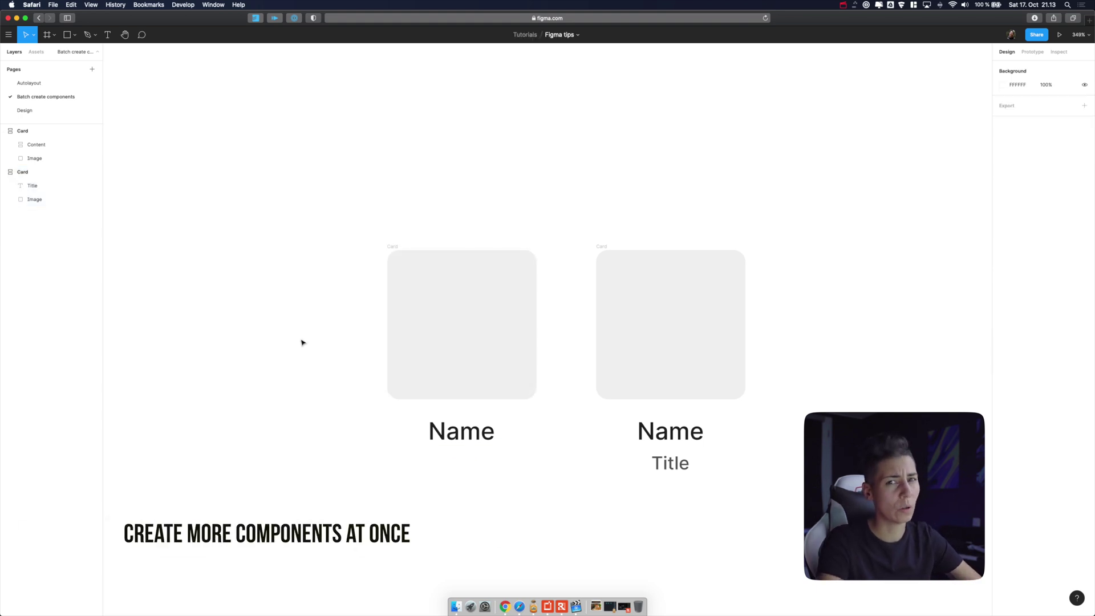
# - Rename the Card frame containing both name and title to "Card / Long"
pyautogui.click(31, 132)
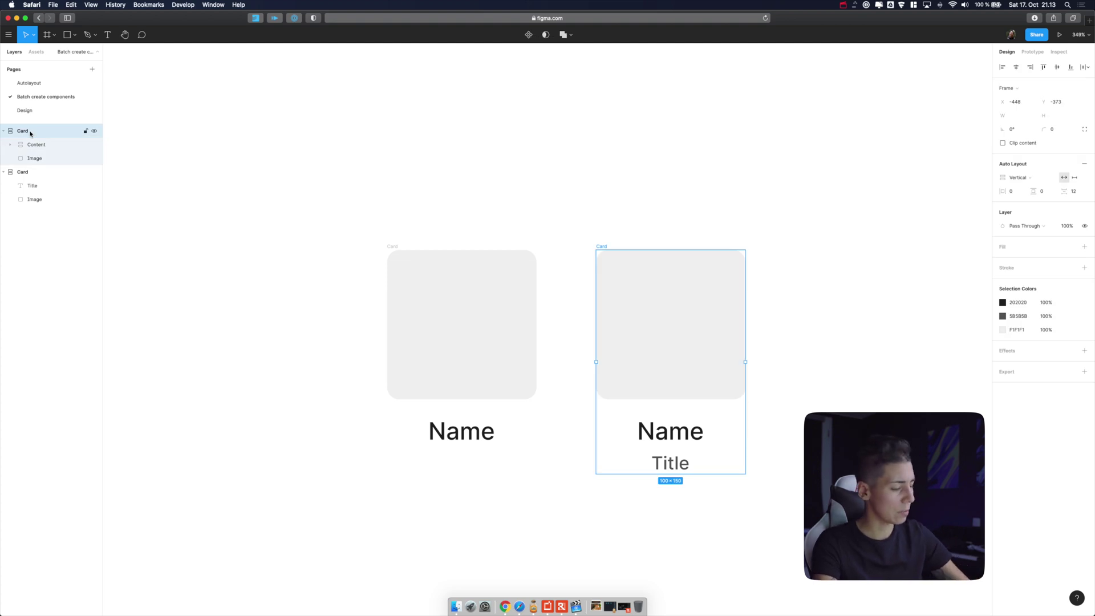
pyautogui.press('super+shift+r')
pyautogui.press('Right')
pyautogui.write('/')
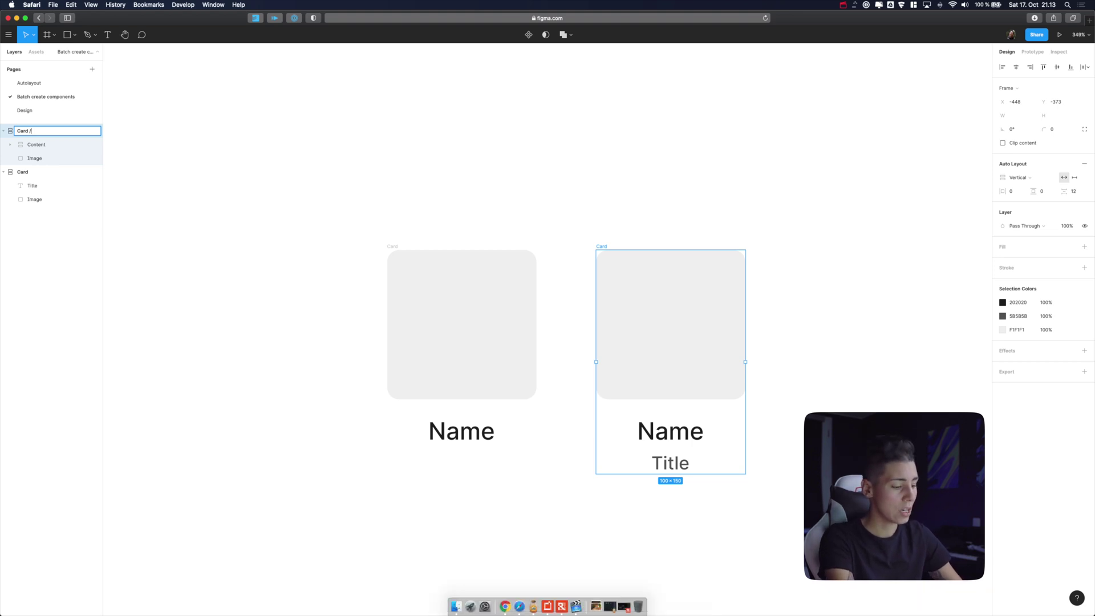
pyautogui.write('Log')
pyautogui.press('BackSpace')
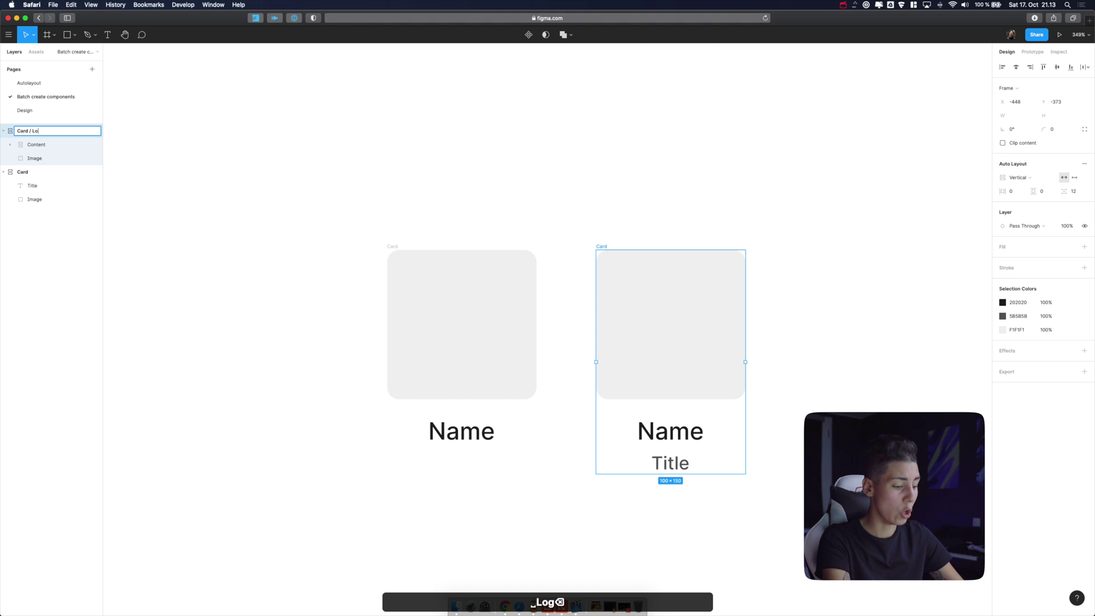
pyautogui.write('nf')
pyautogui.press('BackSpace')
pyautogui.write('g')
pyautogui.press('Return')
# - Rename the Card frame that contains only the image and name to "Card / Short"
pyautogui.press('Tab')
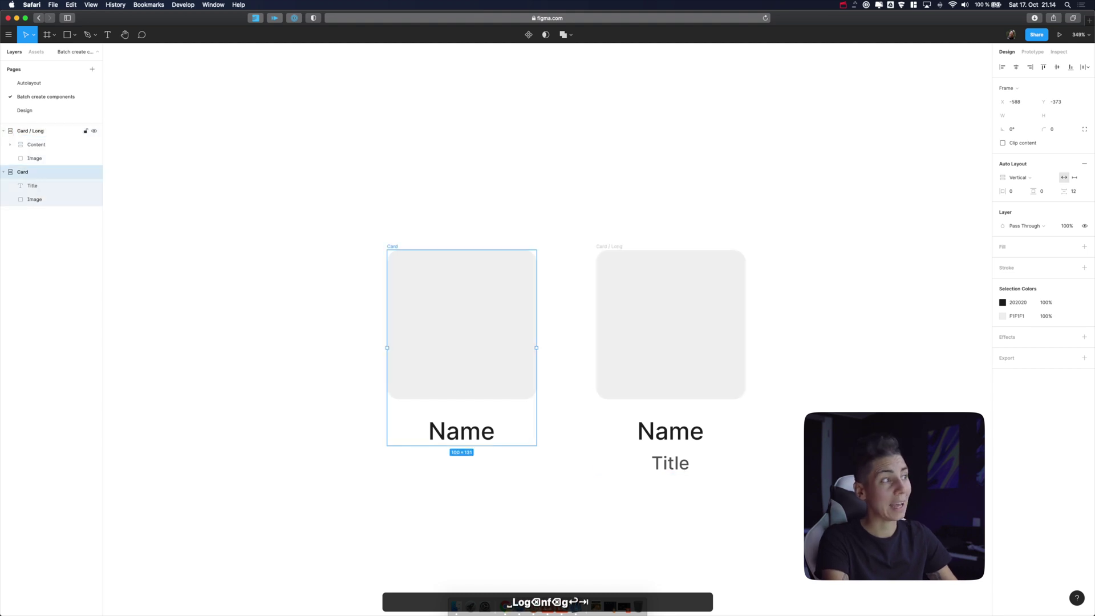
pyautogui.press('super+shift+r')
pyautogui.press('Right')
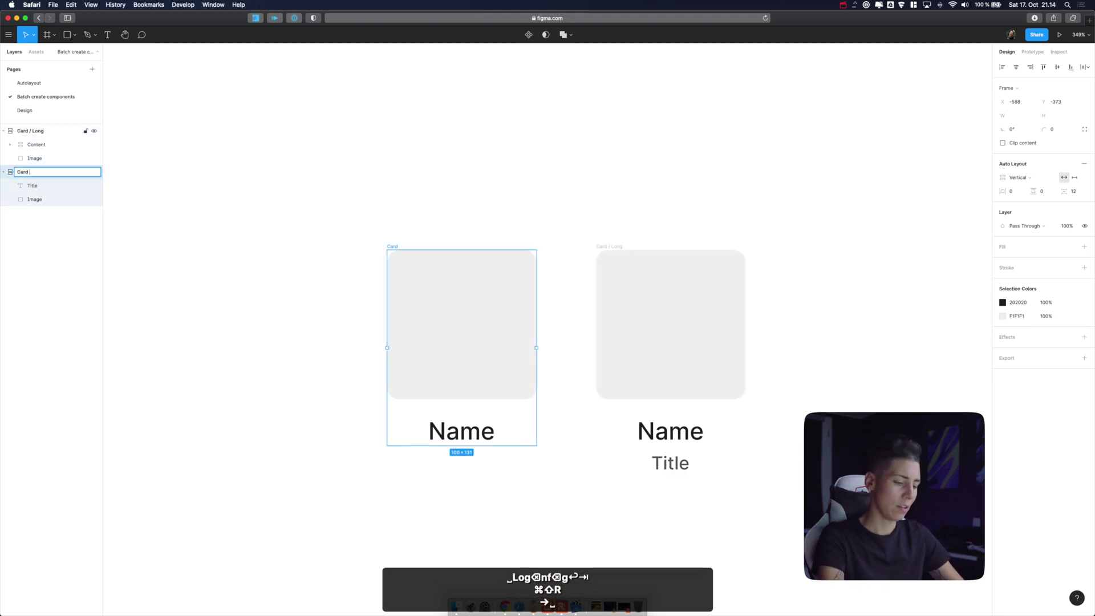
pyautogui.write('/ Short')
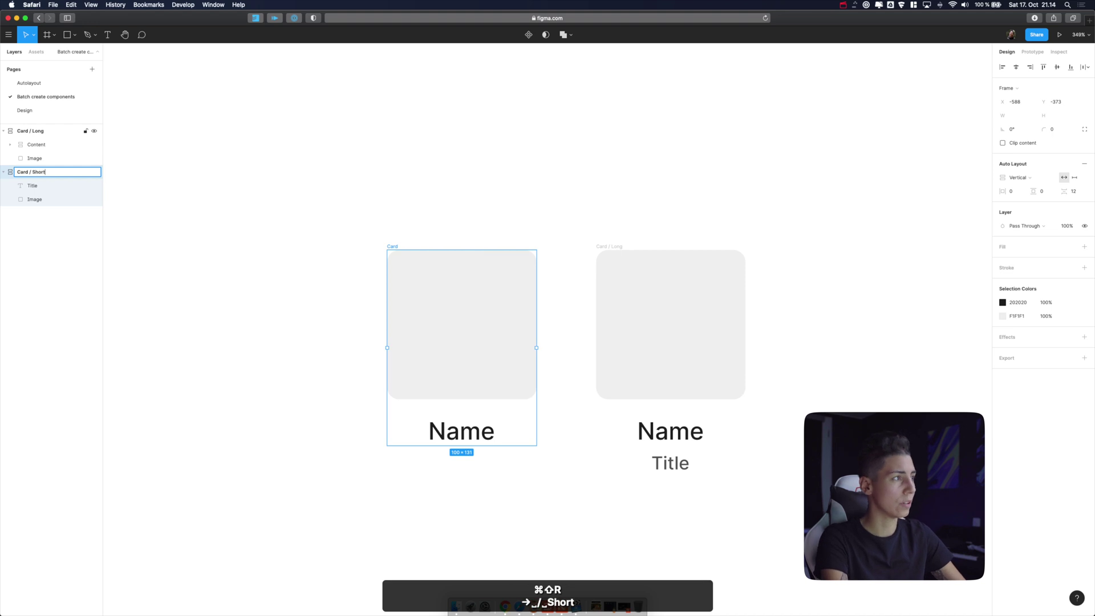
pyautogui.press('Return')
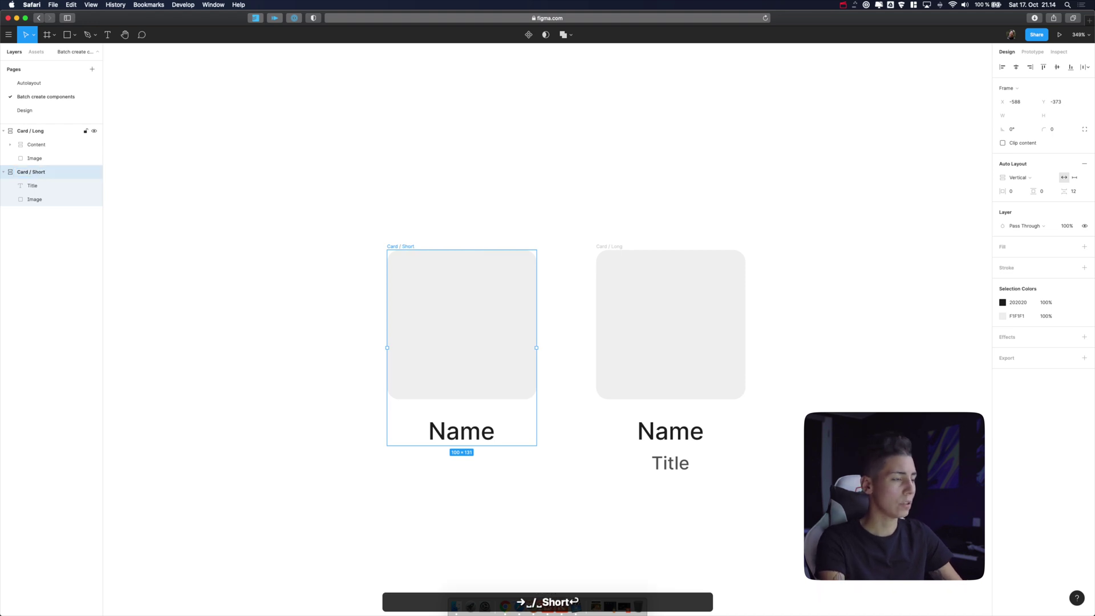
# - Turn the Card / Short and Card / Long frames into separate components in one operation and clear the selection
pyautogui.moveTo(254, 150); pyautogui.dragTo(865, 538)
pyautogui.click(530, 35)
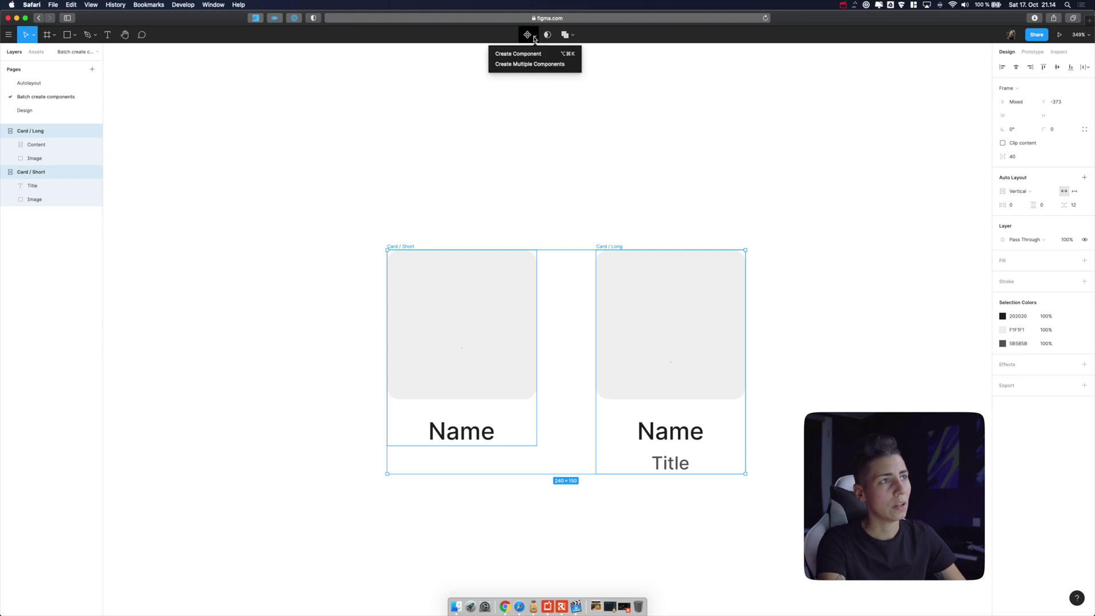
pyautogui.click(540, 68)
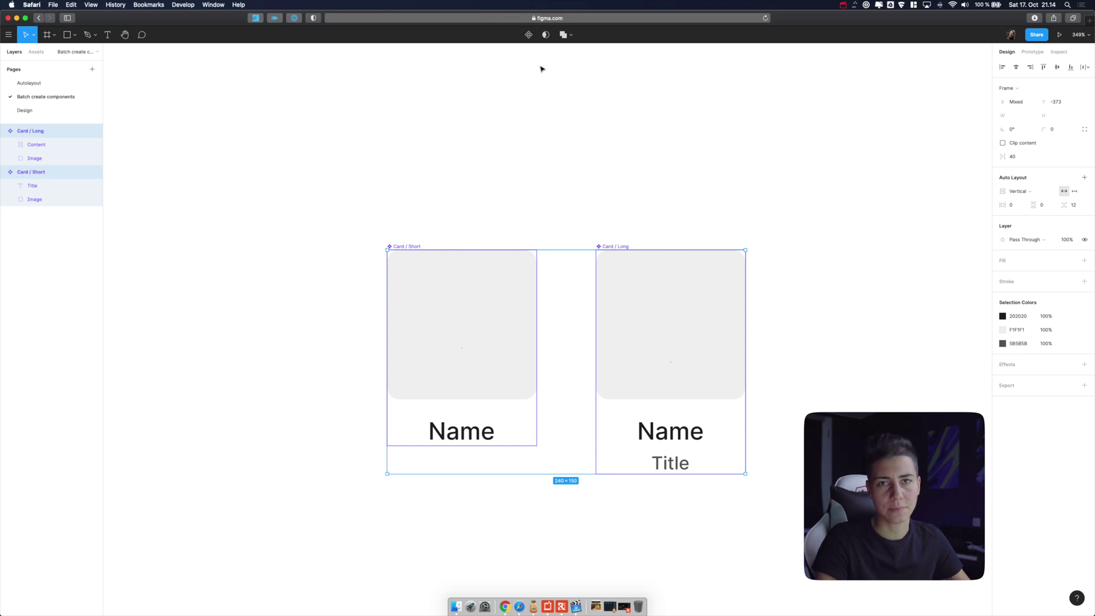
pyautogui.click(312, 483)
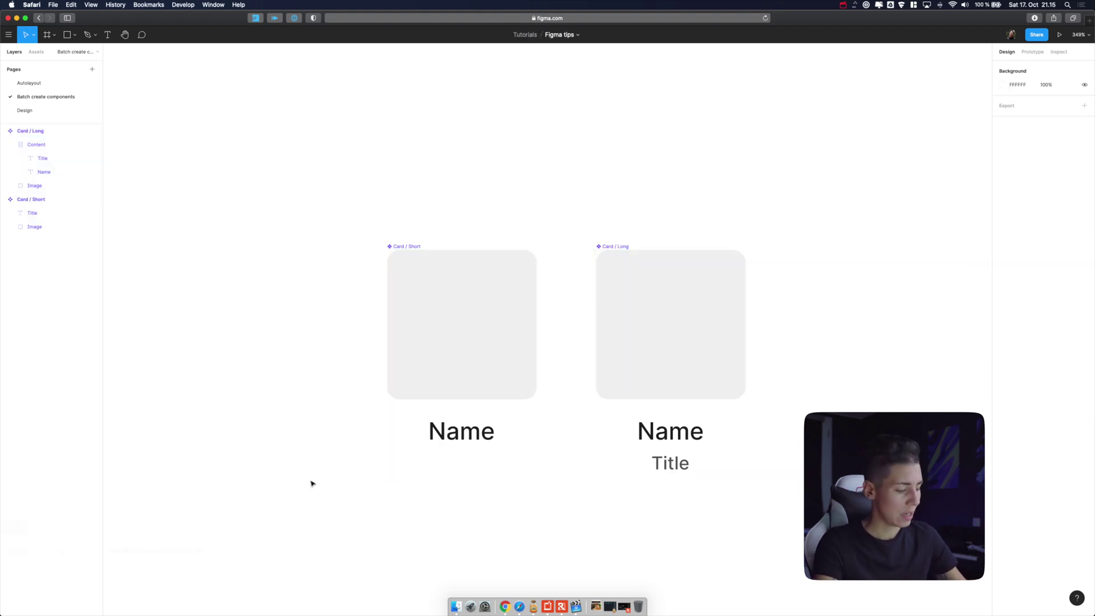
# - Demonstrate the view zoom: zoom the canvas to 100%, zoom to fit a selected card, and return to 100%
pyautogui.hotkey('shift', '0')
pyautogui.scroll(5, 354, 358)
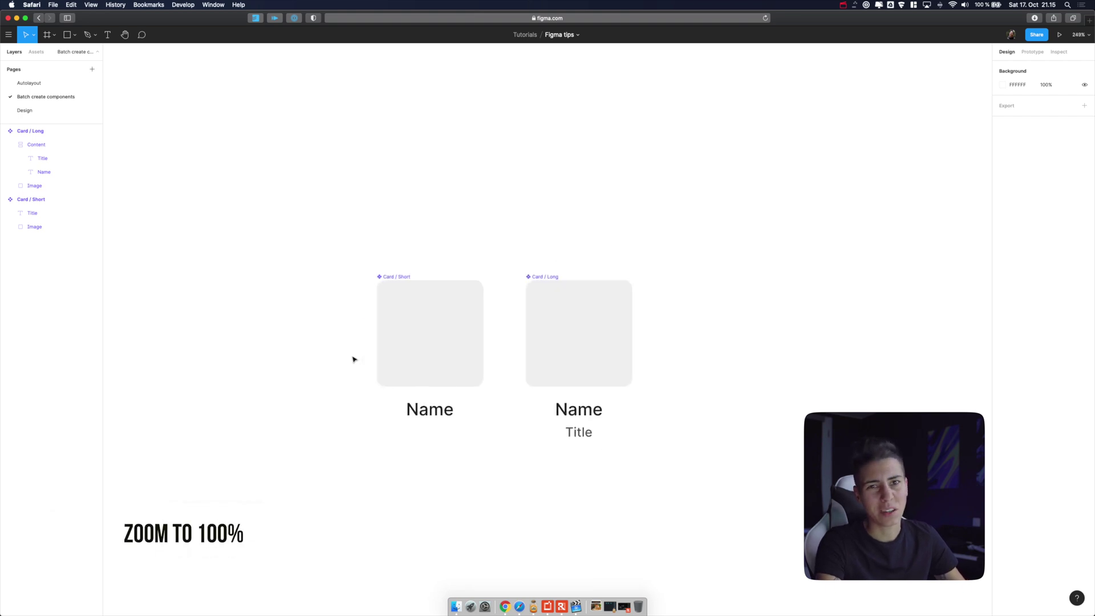
pyautogui.scroll(-2, 353, 356)
pyautogui.scroll(3, 352, 354)
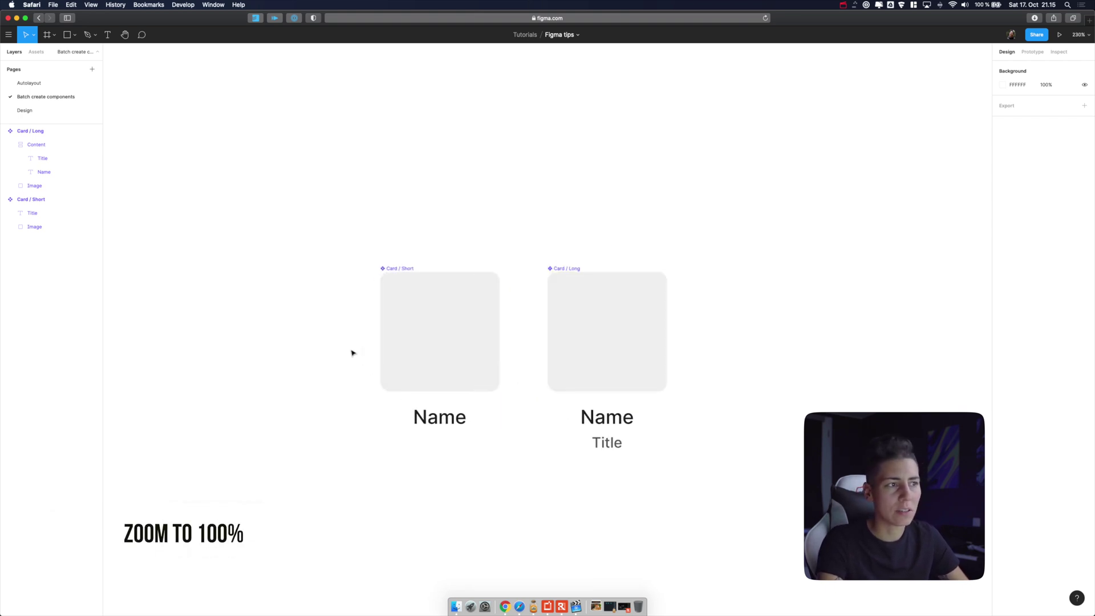
pyautogui.click(413, 333)
pyautogui.hotkey('shift', '2')
pyautogui.click(589, 323)
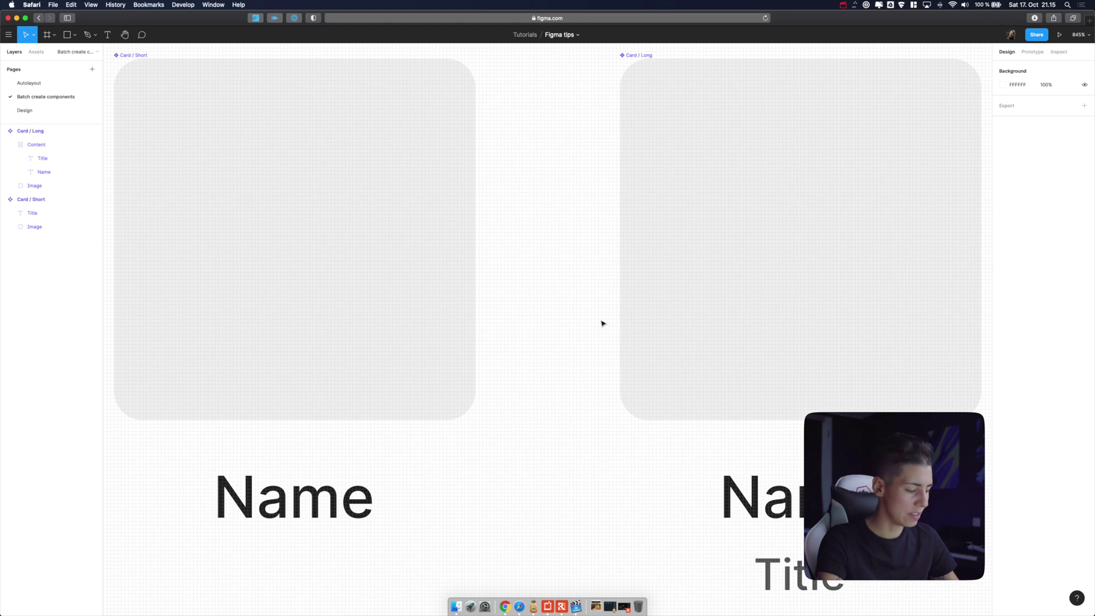
pyautogui.hotkey('shift', '0')
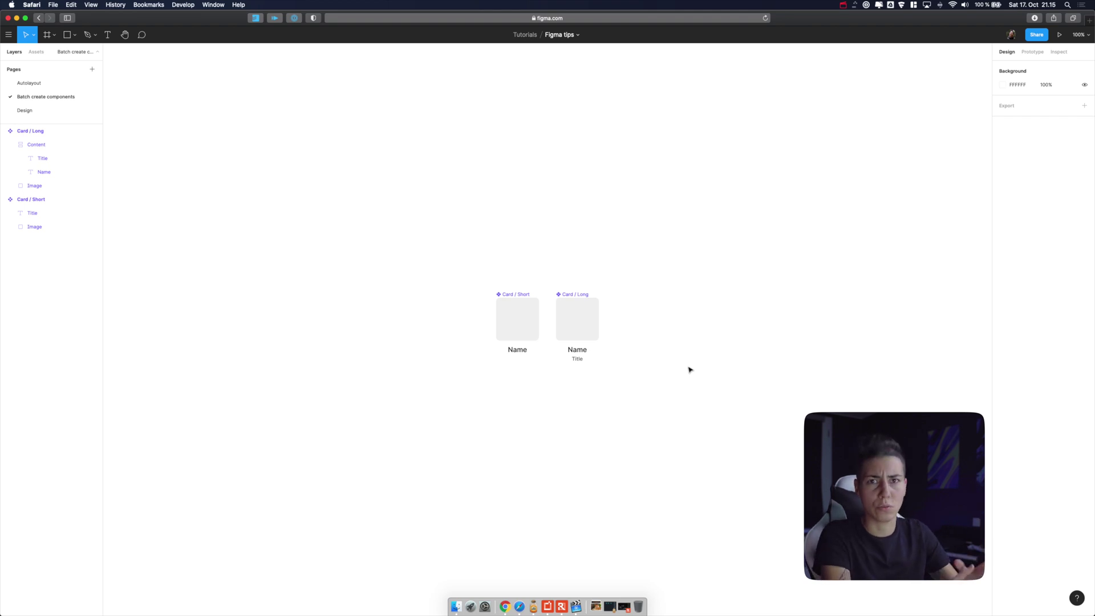
pyautogui.scroll(3, 690, 370)
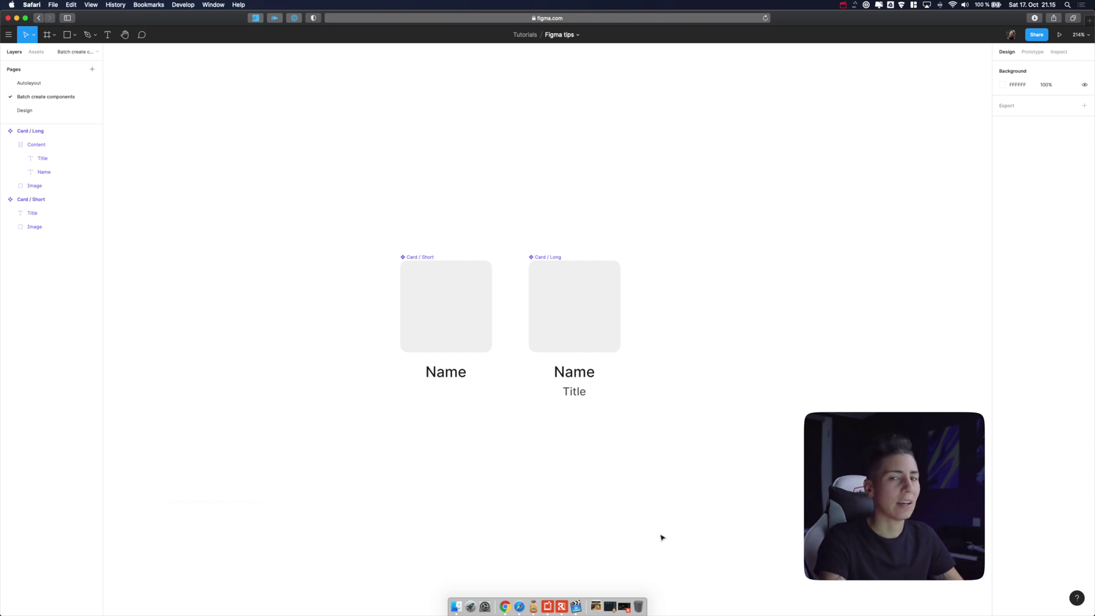
# - Copy the properties of the Title text in Card / Long and paste them onto the Name text in Card / Short
pyautogui.doubleClick(582, 393)
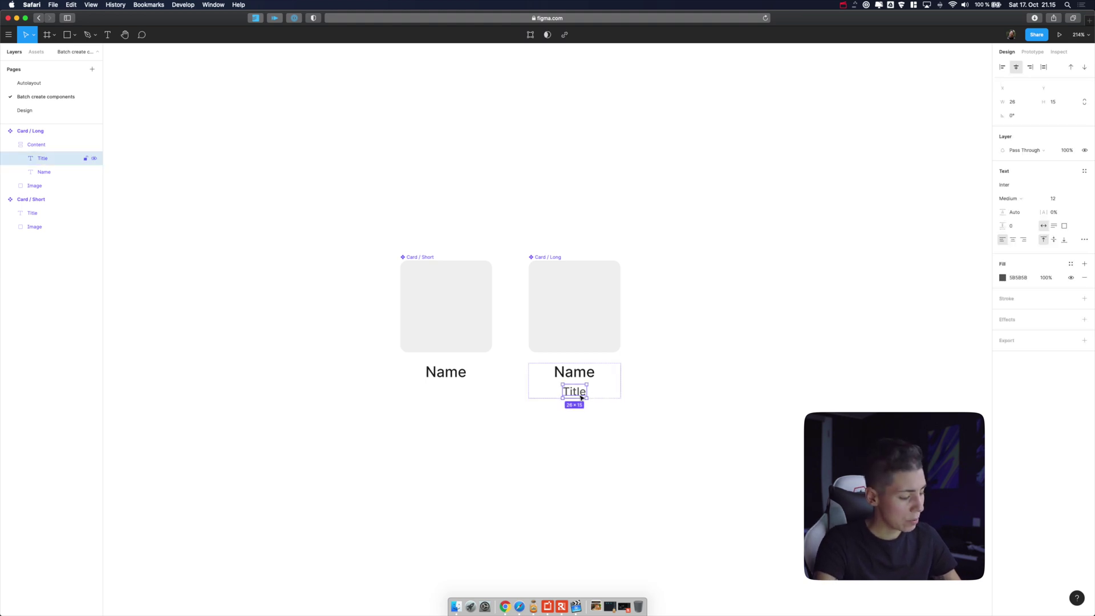
pyautogui.press('super+alt+c')
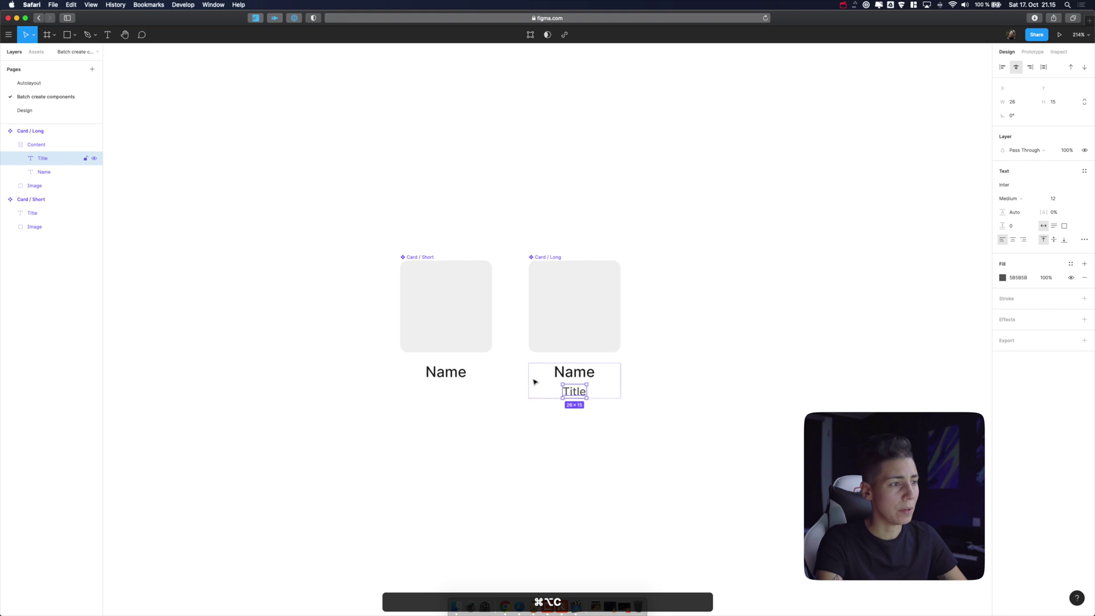
pyautogui.keyDown('super'); pyautogui.click(450, 372); pyautogui.keyUp('super')
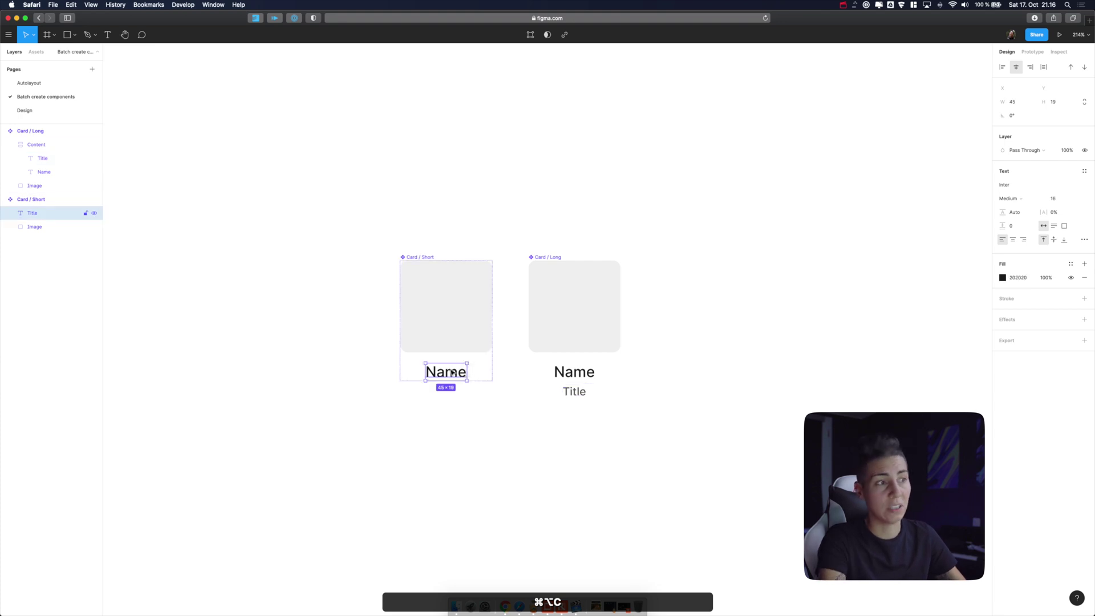
pyautogui.press('super+alt+v')
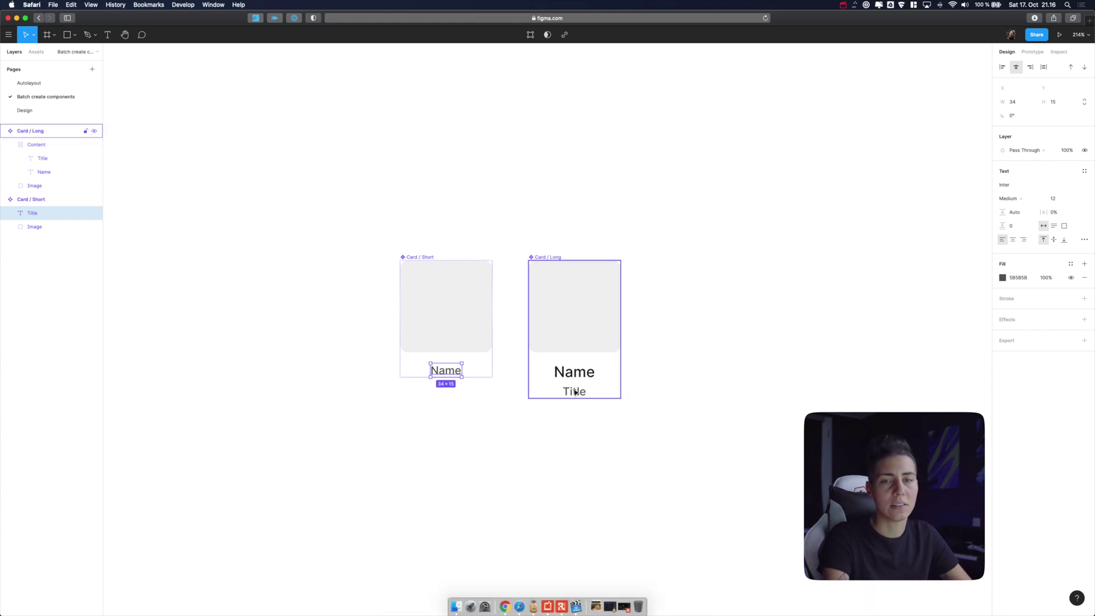
pyautogui.press('Escape')
pyautogui.press('Escape')
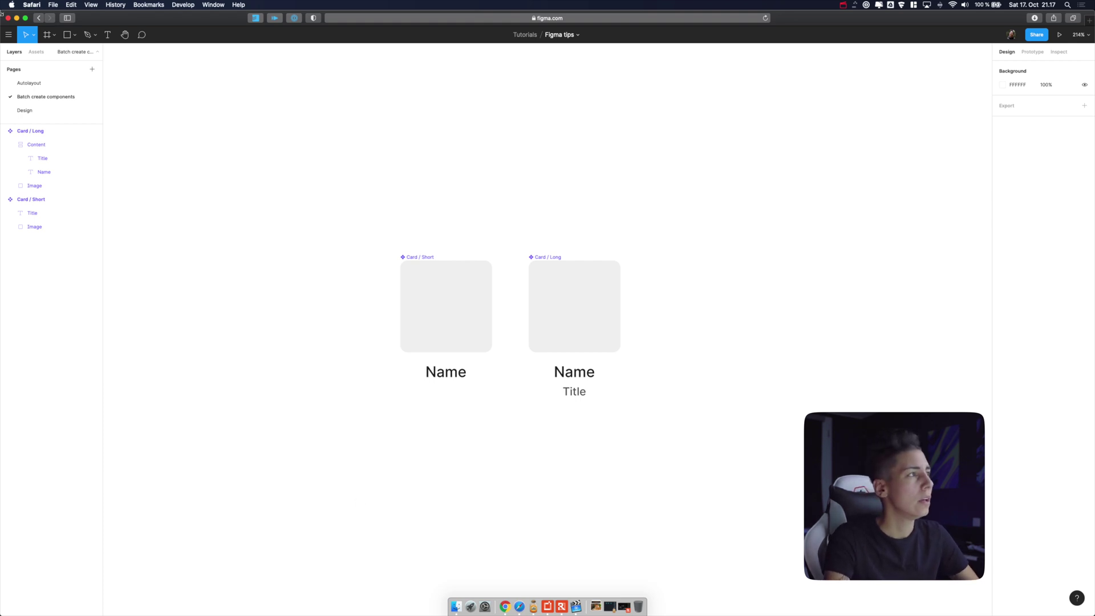
# - Move the Card / Short component three big nudges of 8 px towards Card / Long and the same distance back
pyautogui.click(452, 342)
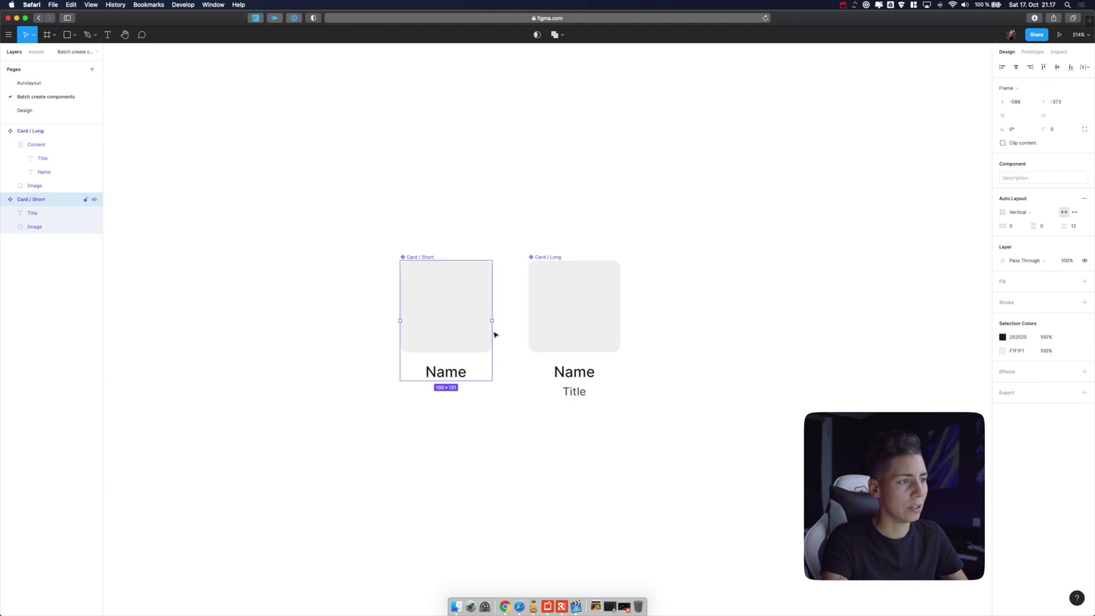
pyautogui.hotkey('shift', 'Right')
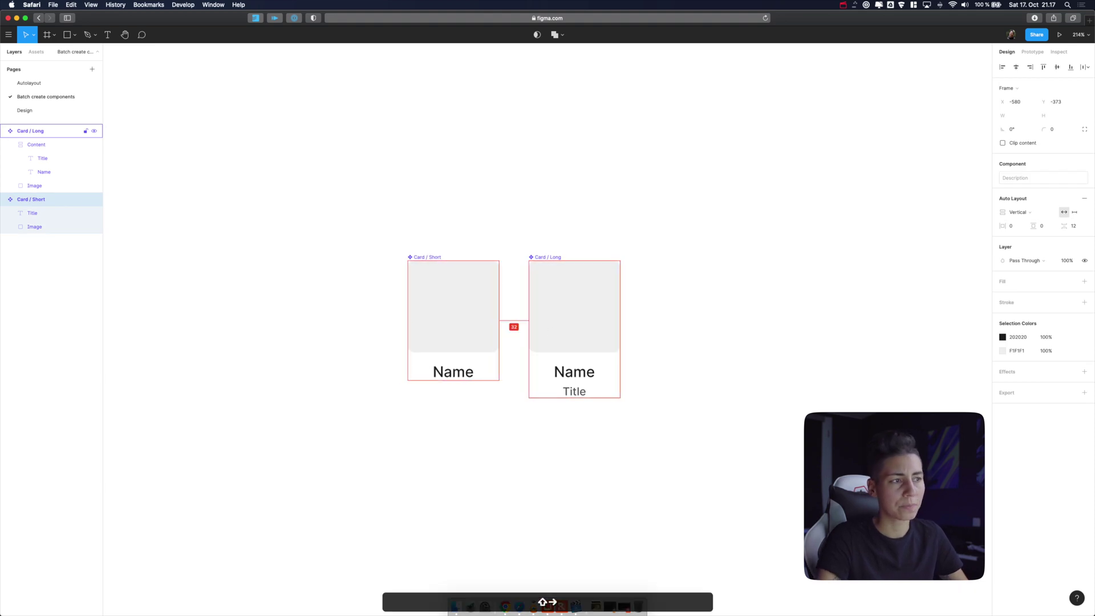
pyautogui.hotkey('shift', 'Right')
pyautogui.hotkey('shift', 'Right')
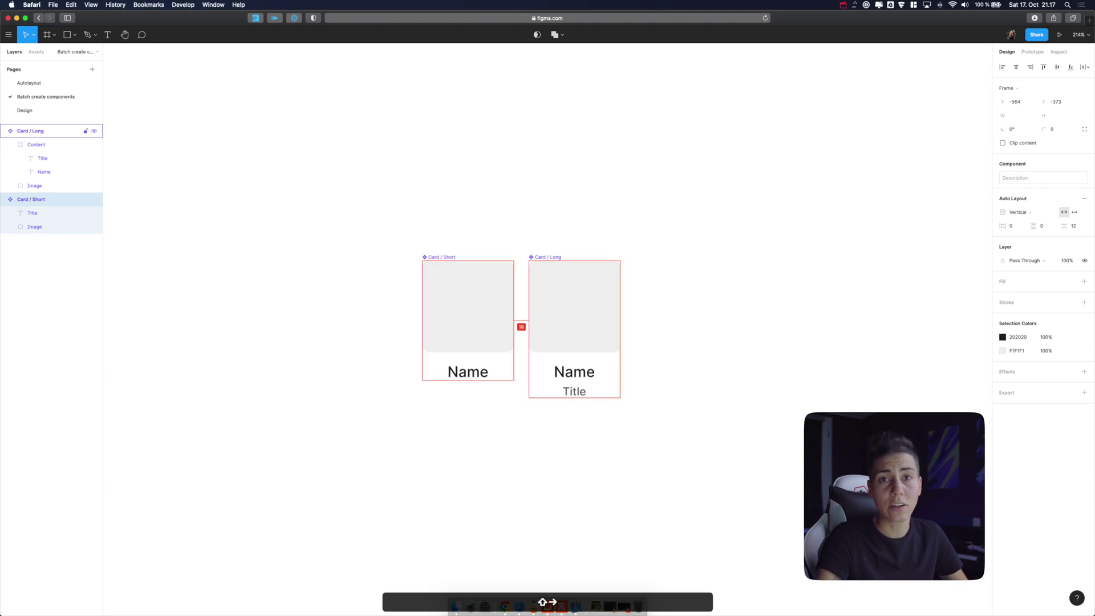
pyautogui.hotkey('shift', 'Left')
pyautogui.hotkey('shift', 'Left')
pyautogui.hotkey('shift', 'Left')
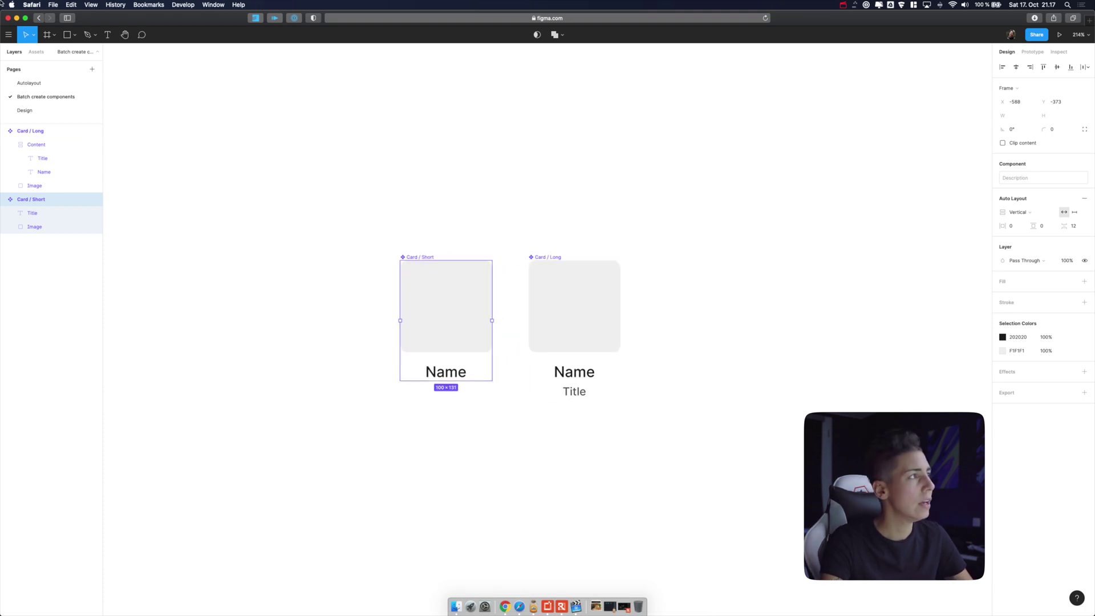
# - Set the big nudge amount to 8 in the Nudge Amount preferences
pyautogui.click(8, 35)
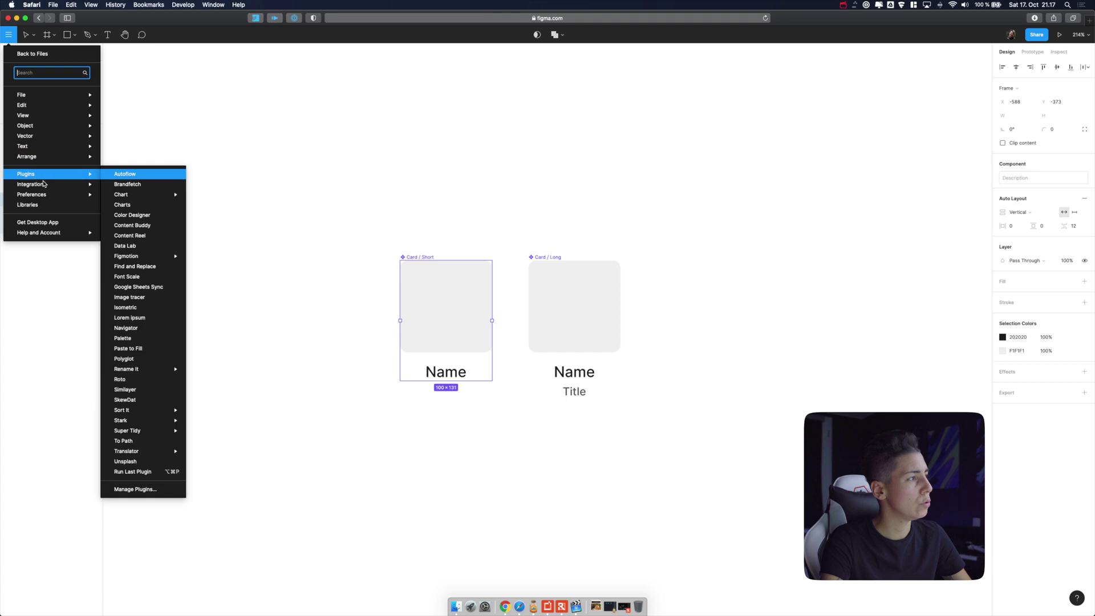
pyautogui.moveTo(46, 194)
pyautogui.click(134, 363)
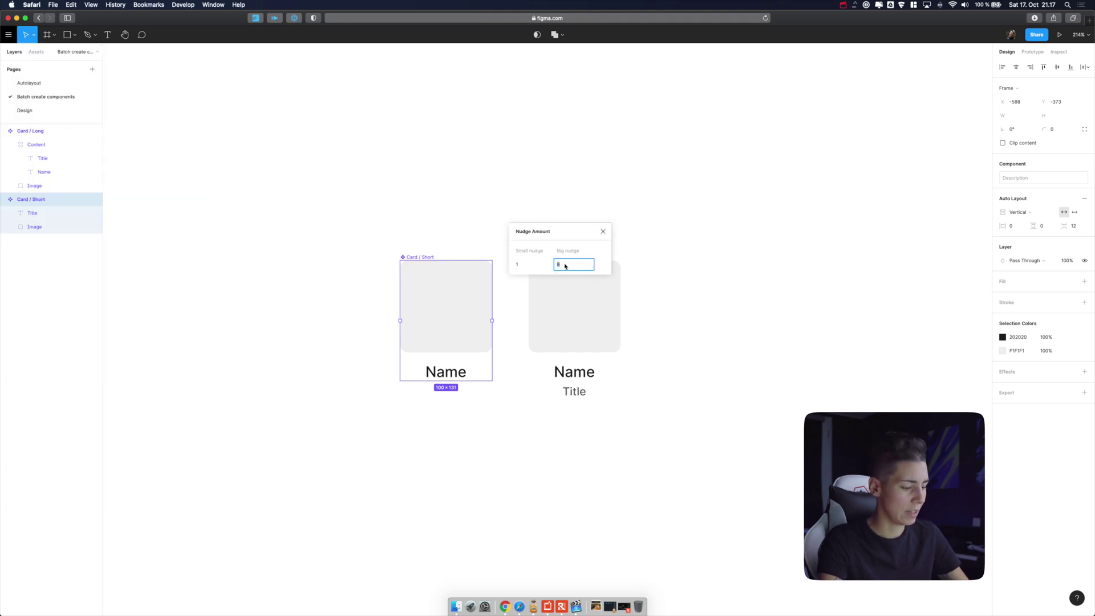
pyautogui.write('8')
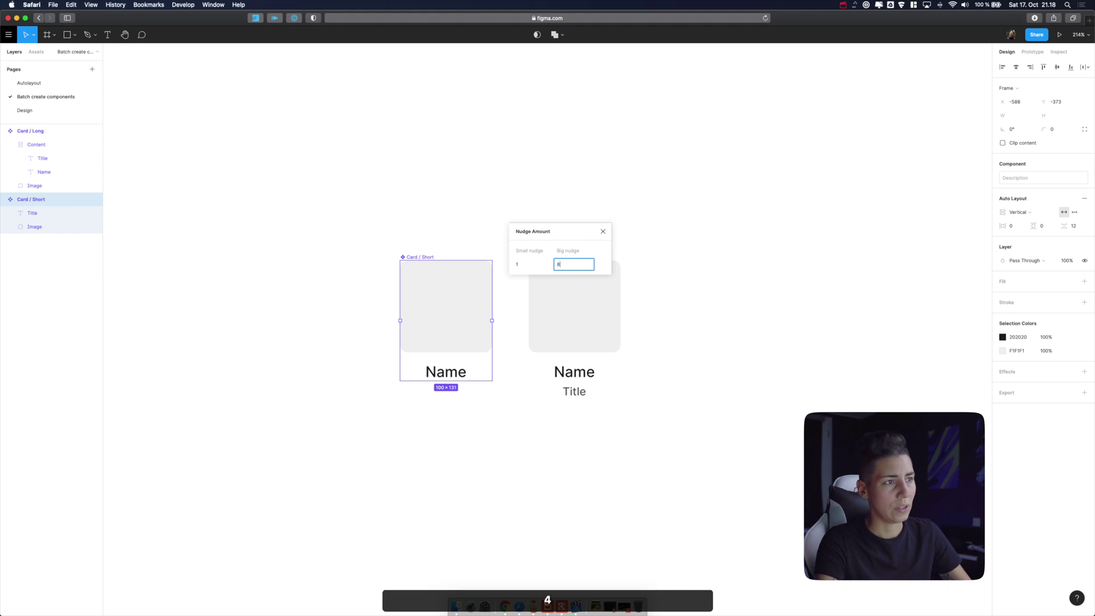
pyautogui.click(603, 231)
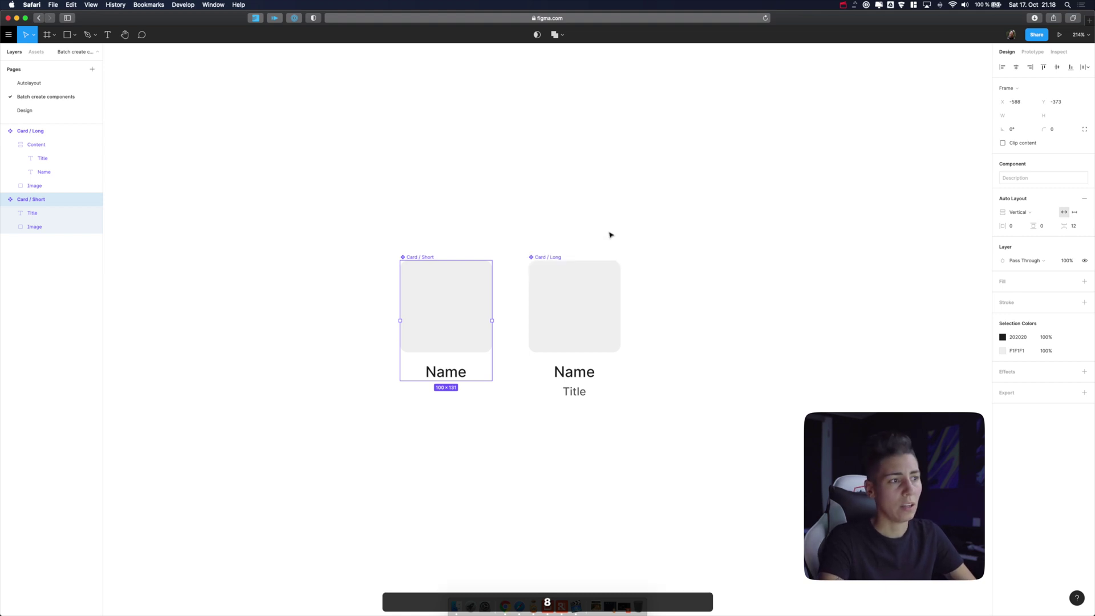
# - Test the big nudge by moving Card / Short three increments right and back to X -588, and clear the selection
pyautogui.hotkey('shift', 'Right')
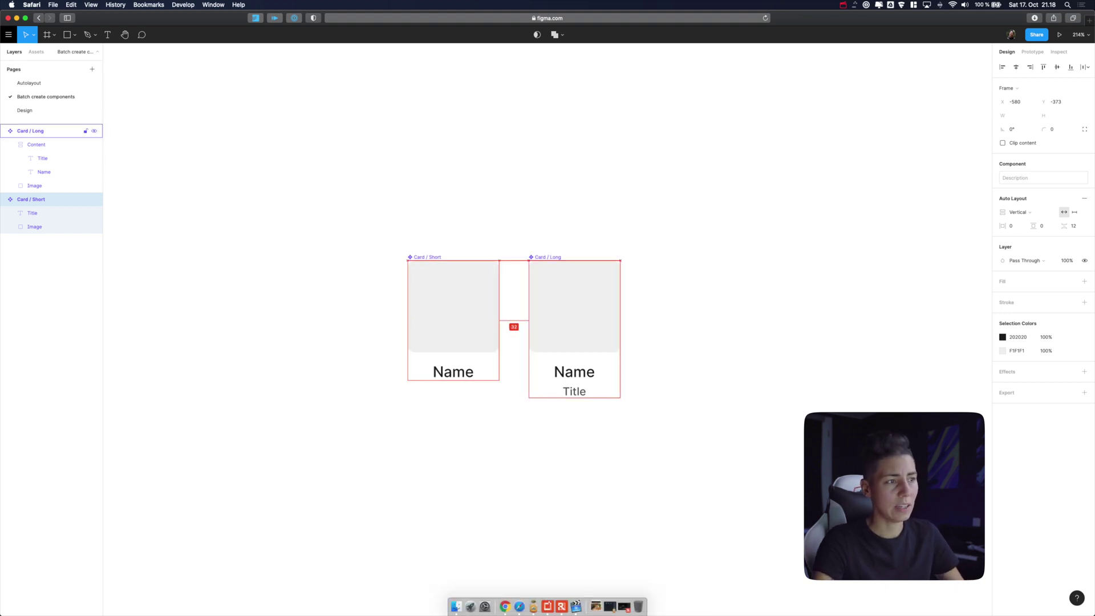
pyautogui.hotkey('shift', 'Right')
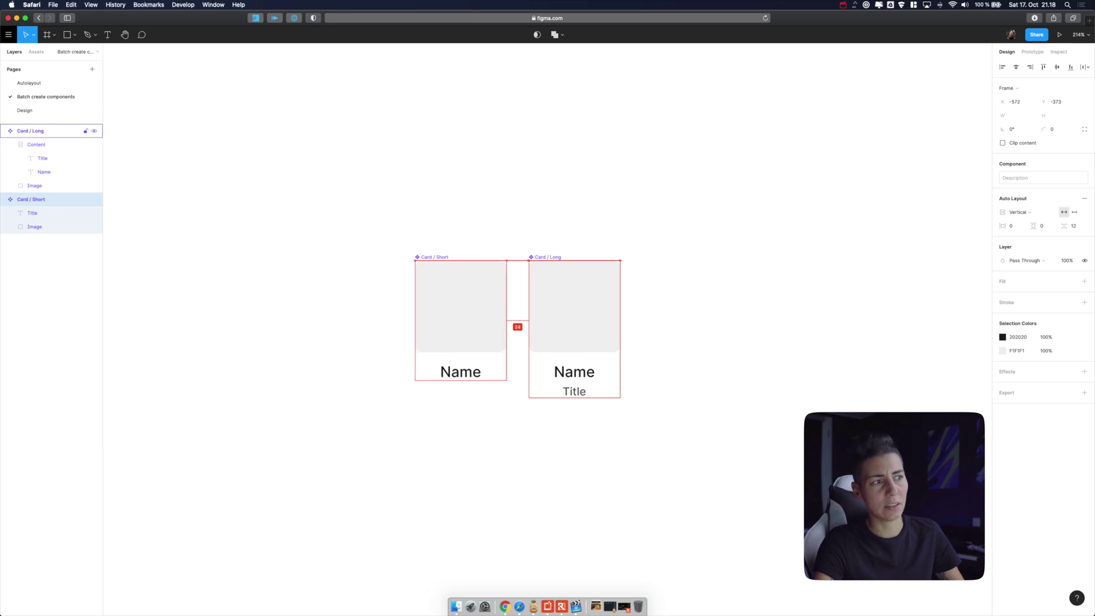
pyautogui.hotkey('shift', 'Right')
pyautogui.hotkey('shift', 'Left')
pyautogui.hotkey('shift', 'Left')
pyautogui.hotkey('shift', 'Left')
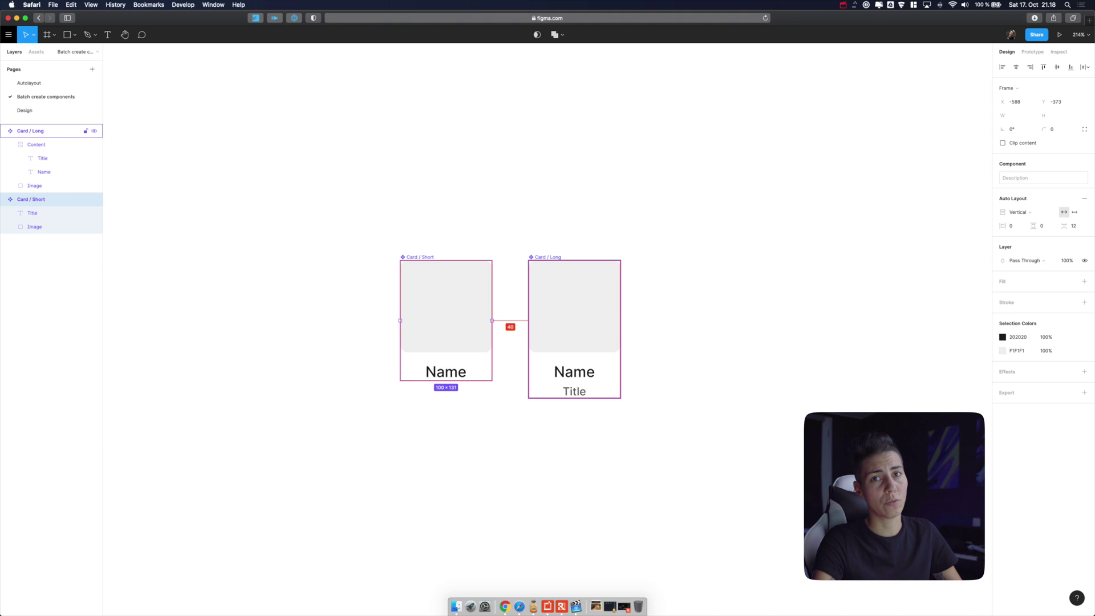
pyautogui.click(674, 332)
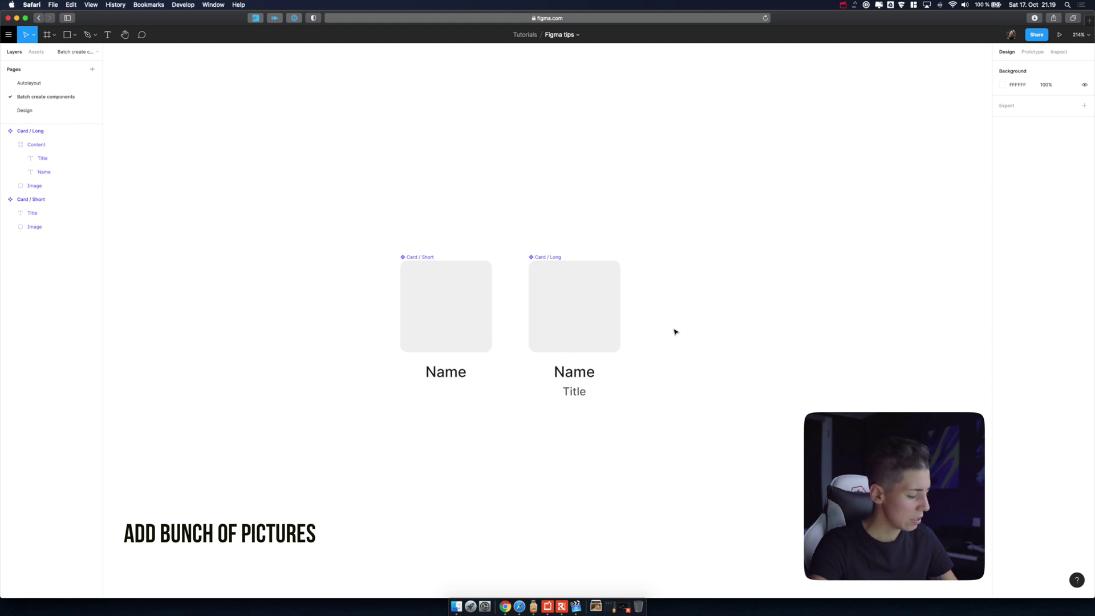
# - Import Cat 1.jpeg and Cat 2.jpg together, placing Cat 2 in the Card / Short image and Cat 1 in the Card / Long image
pyautogui.press('super+shift+k')
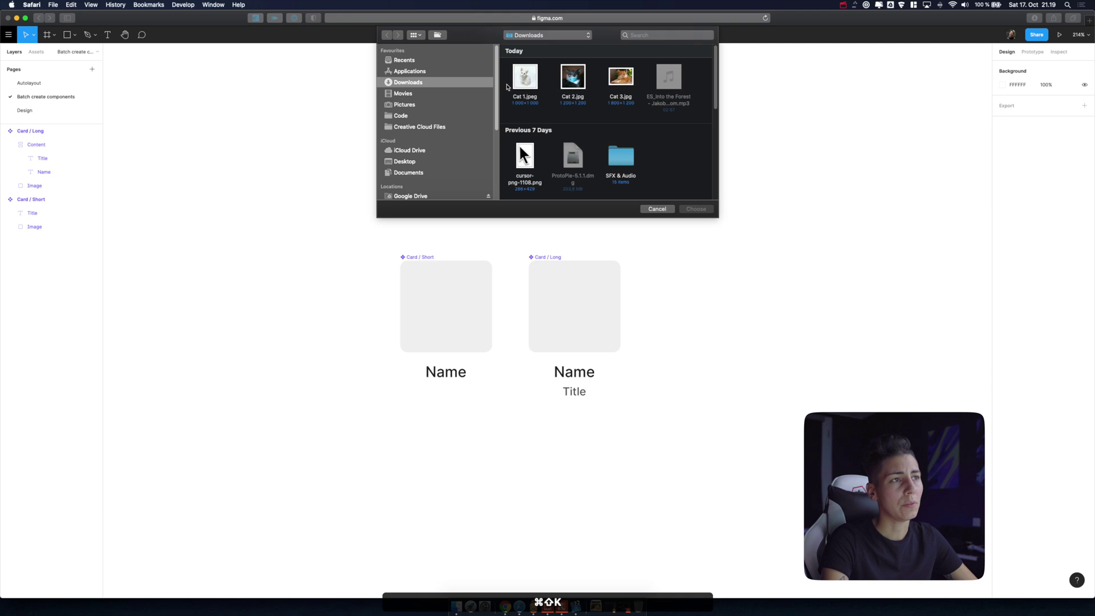
pyautogui.moveTo(507, 87); pyautogui.dragTo(576, 95)
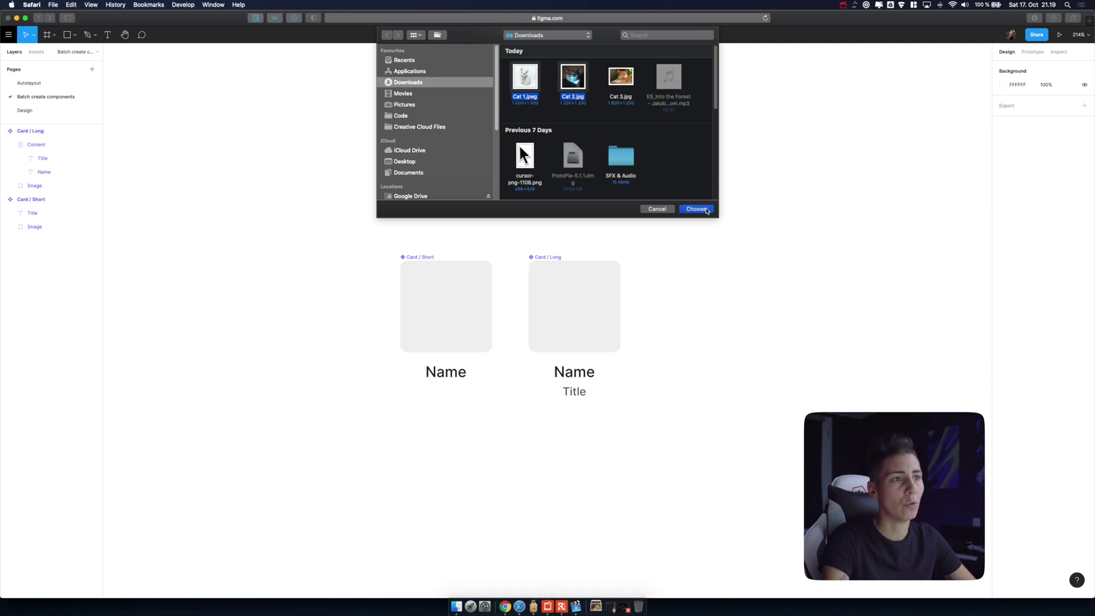
pyautogui.click(706, 209)
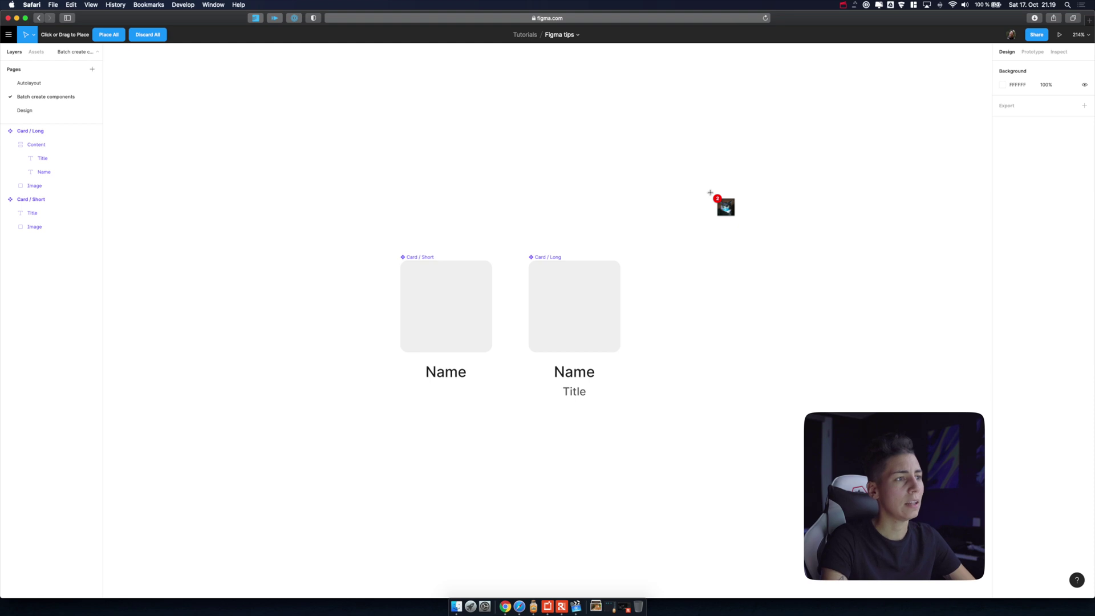
pyautogui.click(463, 316)
pyautogui.click(590, 319)
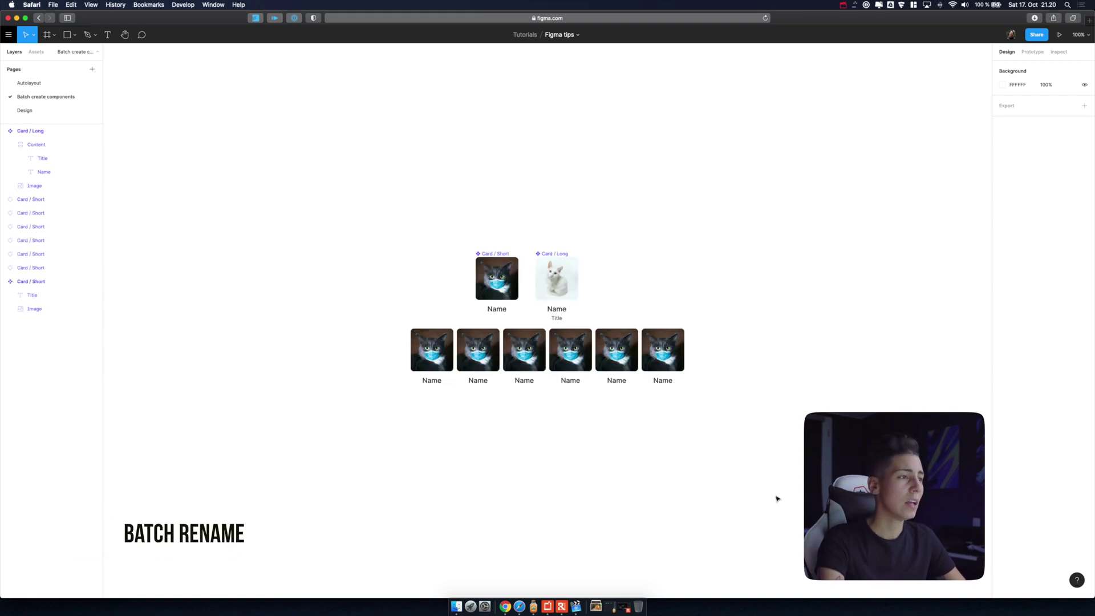
# - Batch rename the six Card / Short instances in the lower row to Card
pyautogui.moveTo(789, 453); pyautogui.dragTo(376, 346)
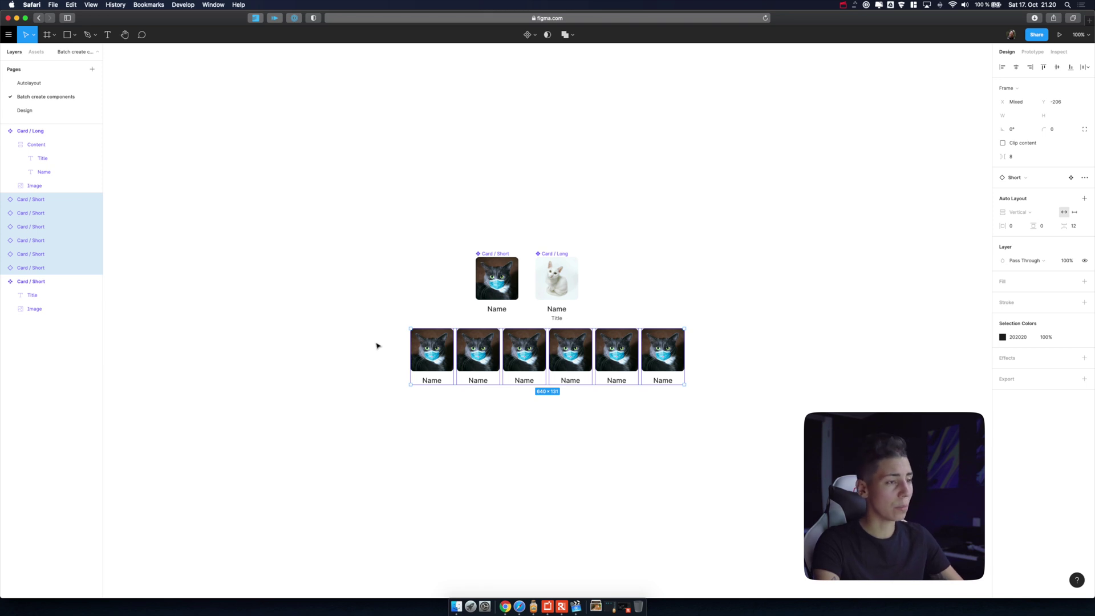
pyautogui.press('super+shift+r')
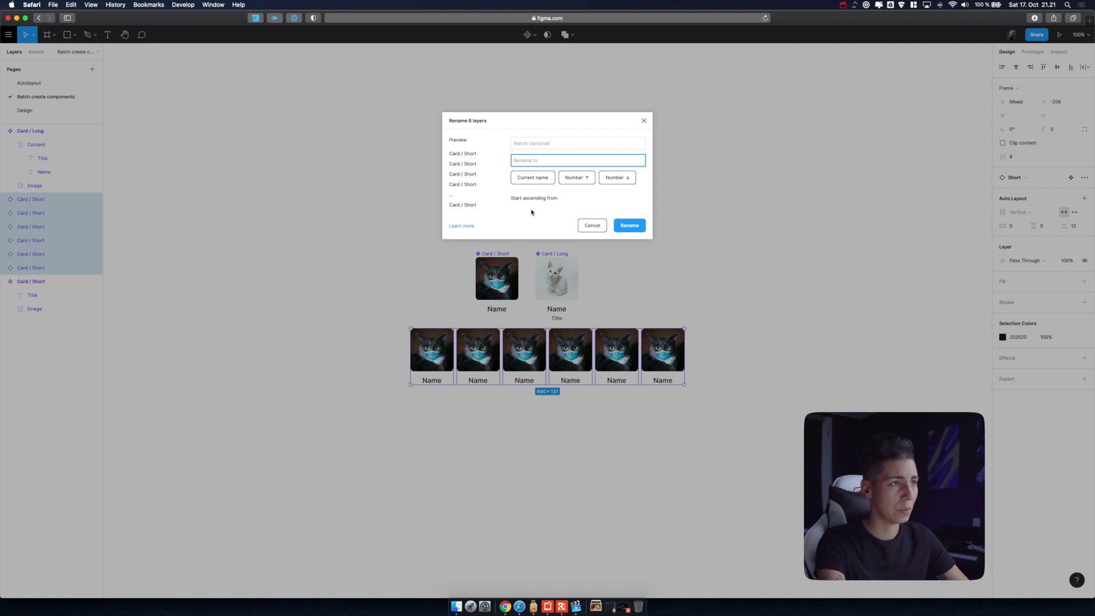
pyautogui.write('Card')
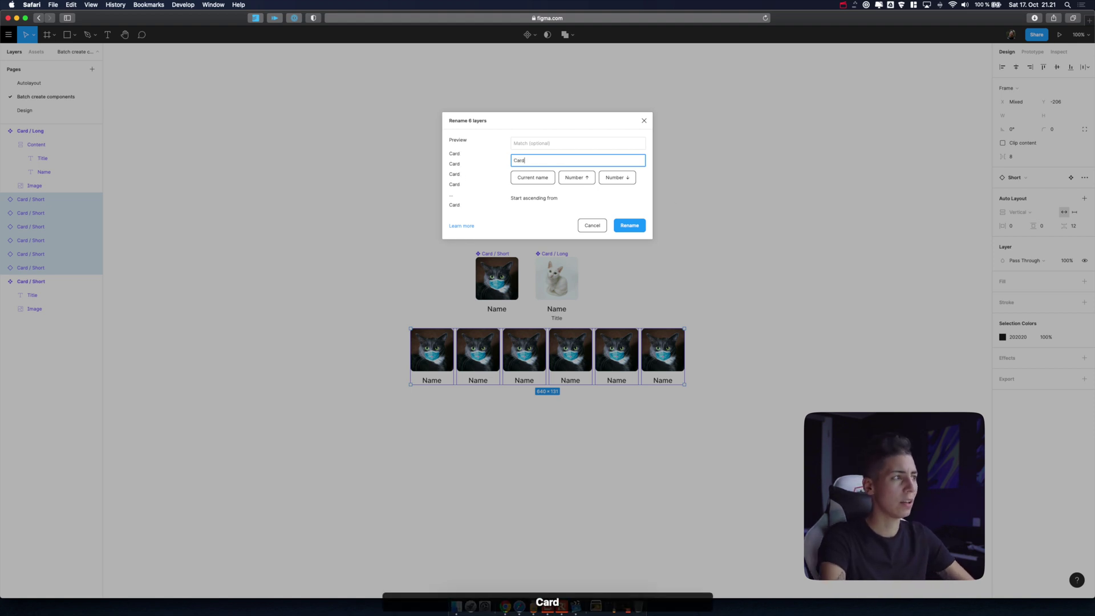
pyautogui.press('Return')
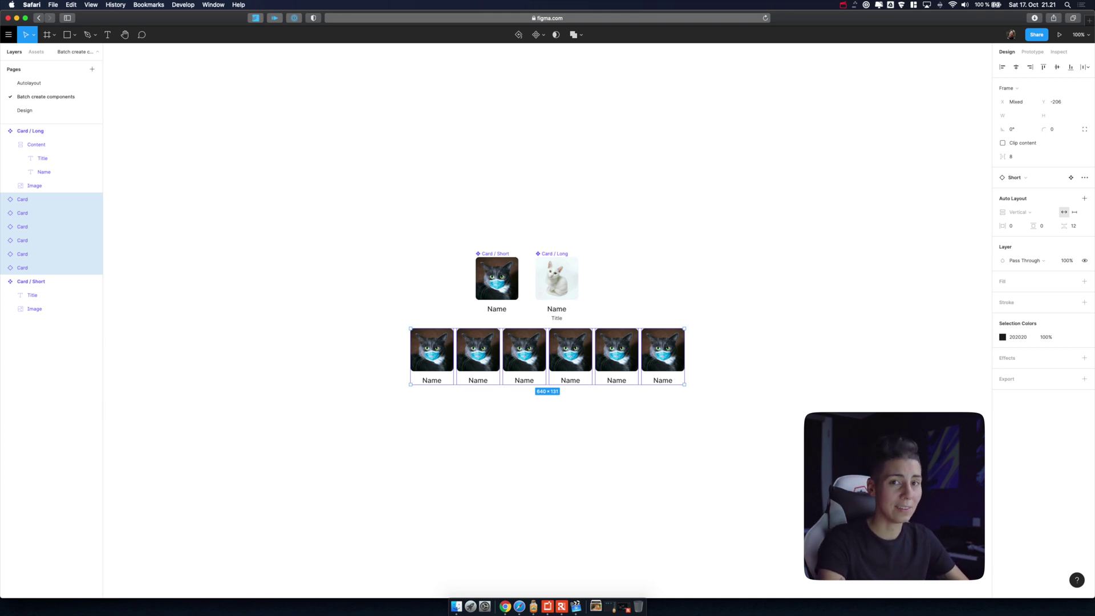
pyautogui.press('super+z')
pyautogui.press('super+z')
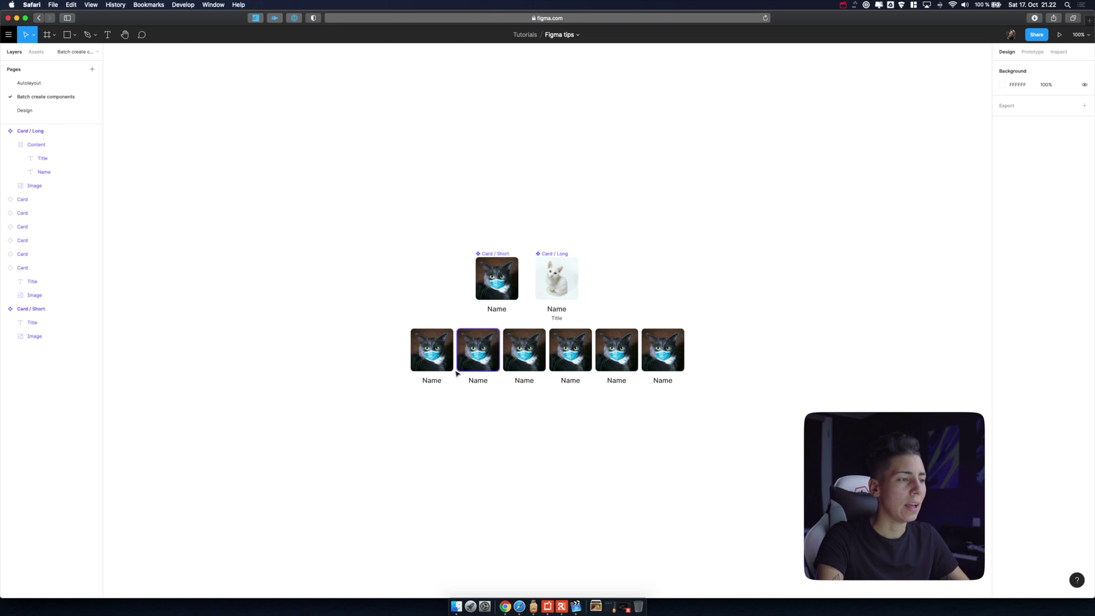
# - Change the fill of the first card instance's Name text to red FB0000 and clear the selection
pyautogui.doubleClick(428, 382)
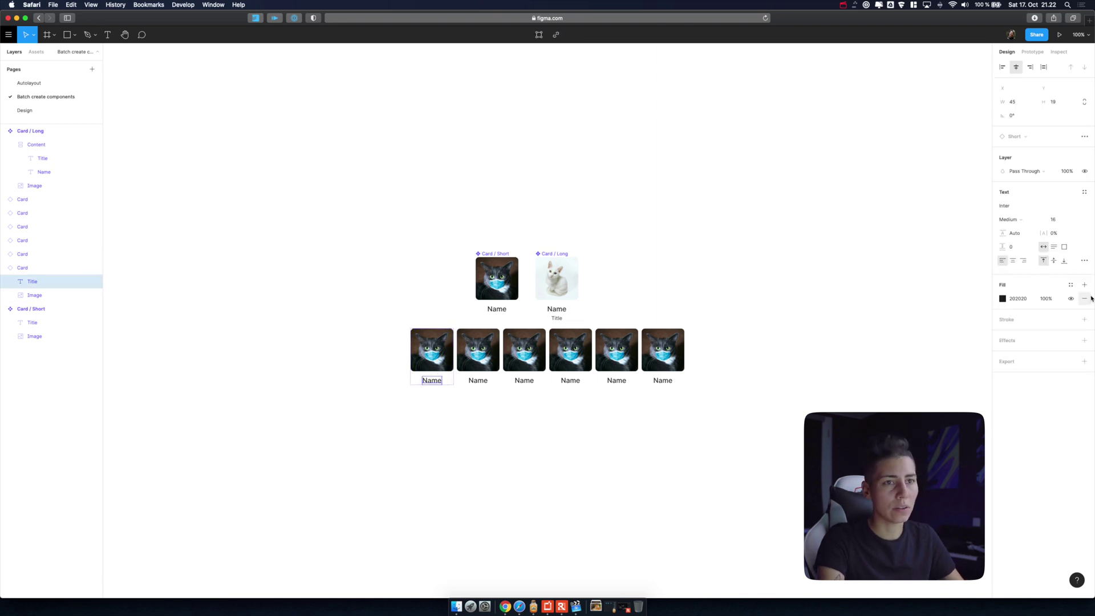
pyautogui.click(1003, 299)
pyautogui.moveTo(951, 368); pyautogui.dragTo(992, 312)
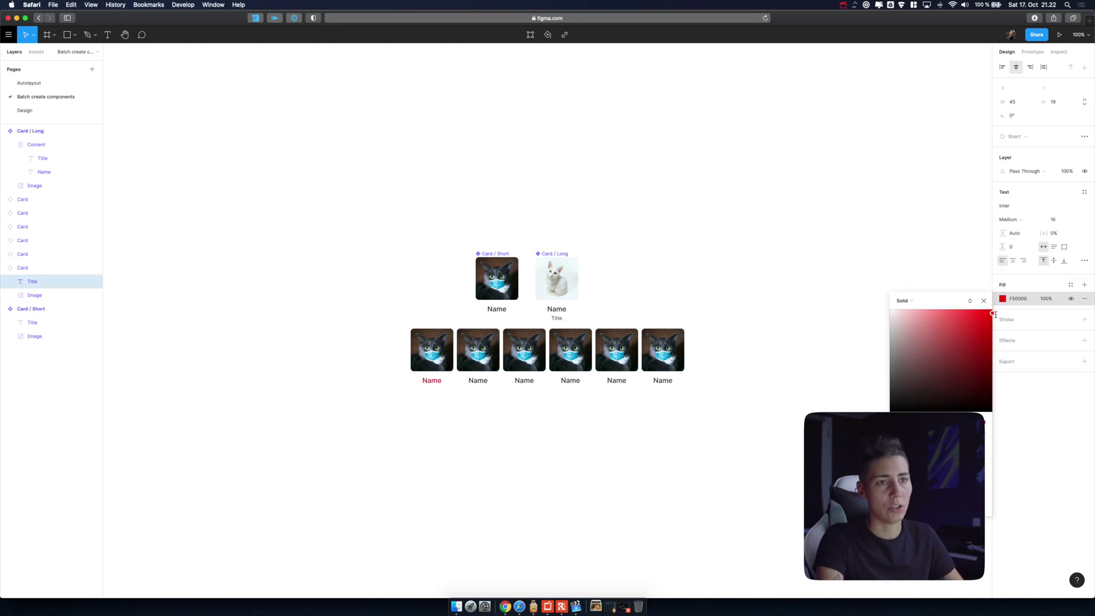
pyautogui.click(985, 302)
pyautogui.click(391, 435)
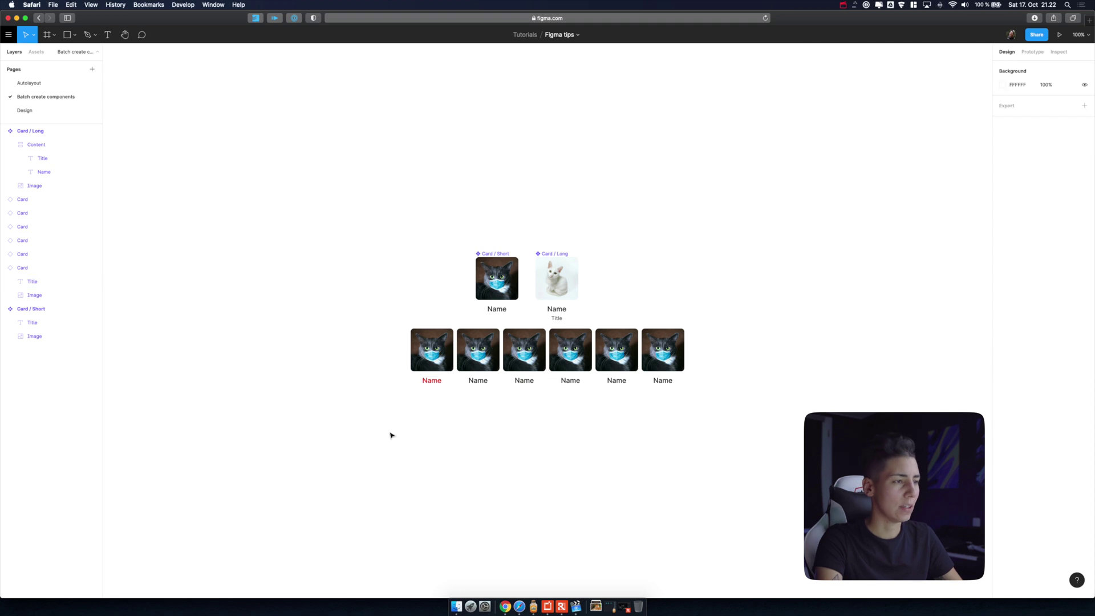
# - Push the overrides of the first card instance to its main component
pyautogui.click(441, 371)
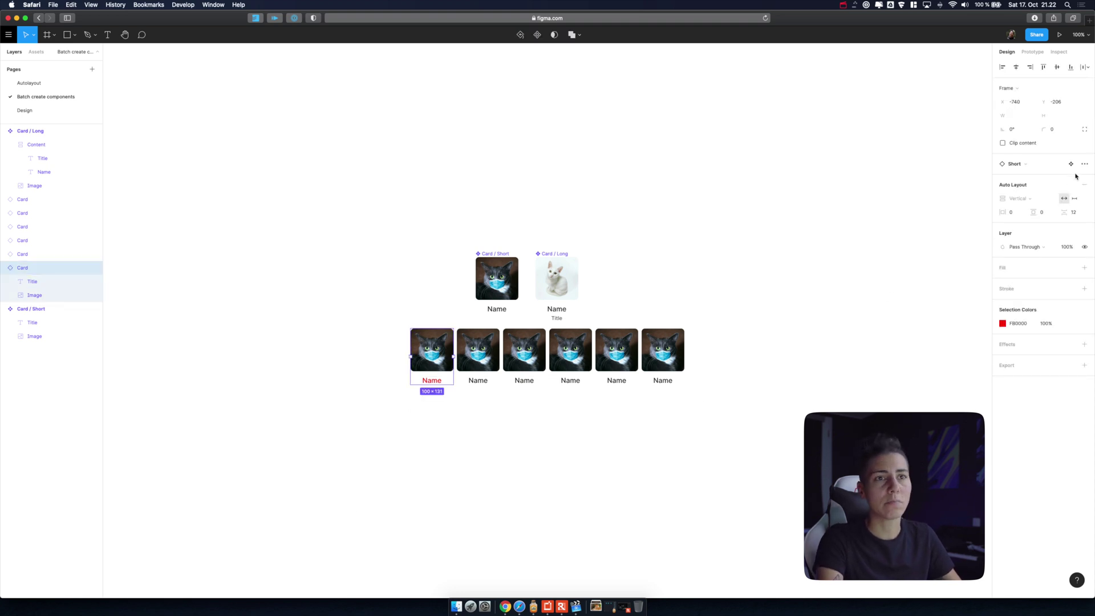
pyautogui.click(1084, 164)
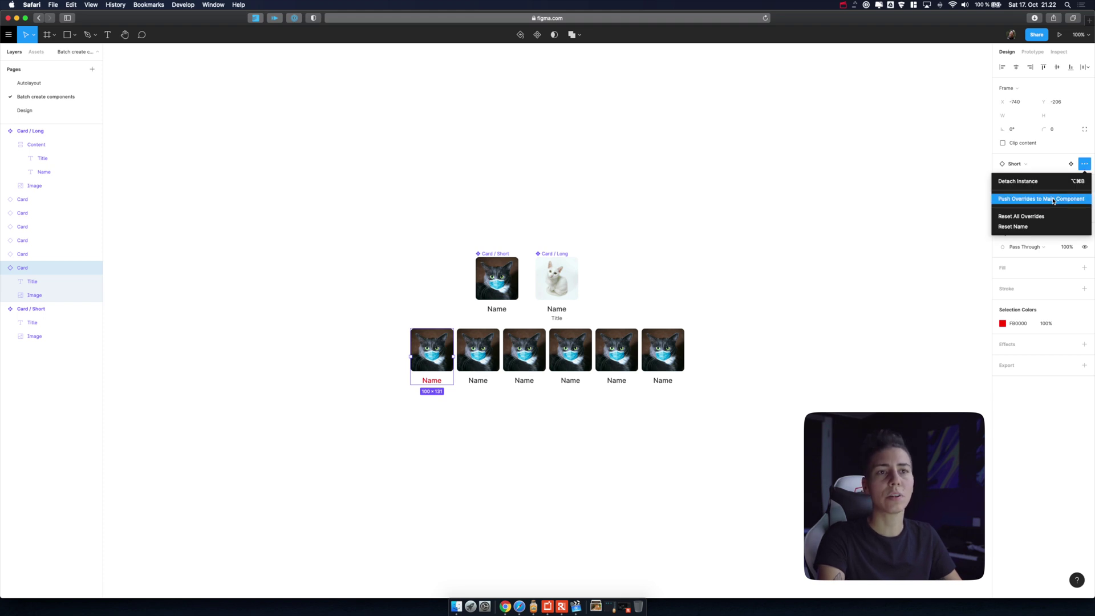
pyautogui.click(1054, 200)
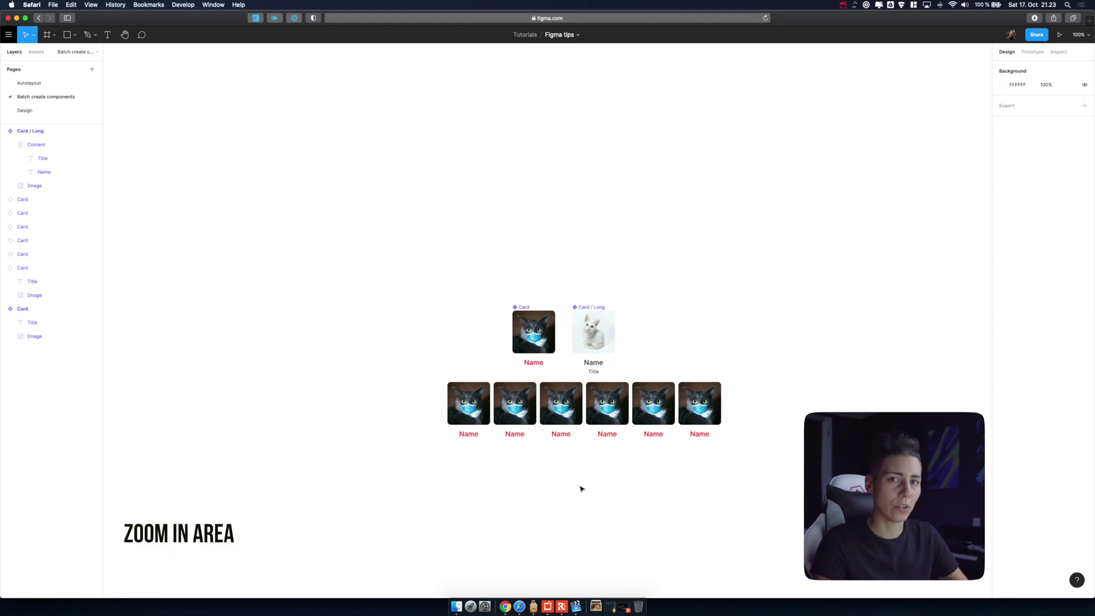
# - Zoom in on the area around the two main components, Card and Card / Long
pyautogui.press('z')
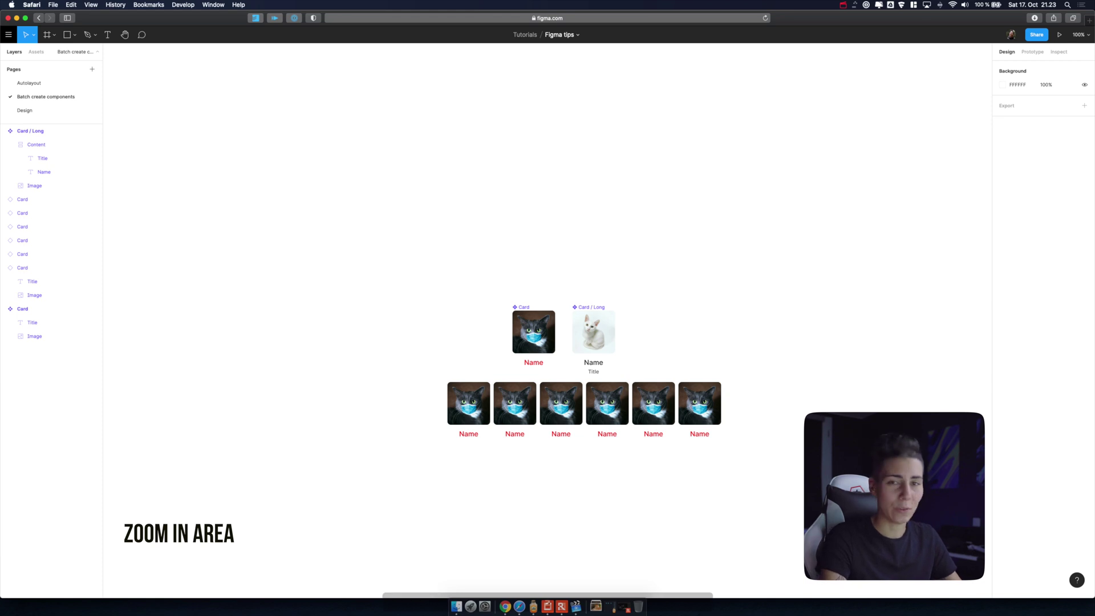
pyautogui.moveTo(472, 281); pyautogui.dragTo(639, 378)
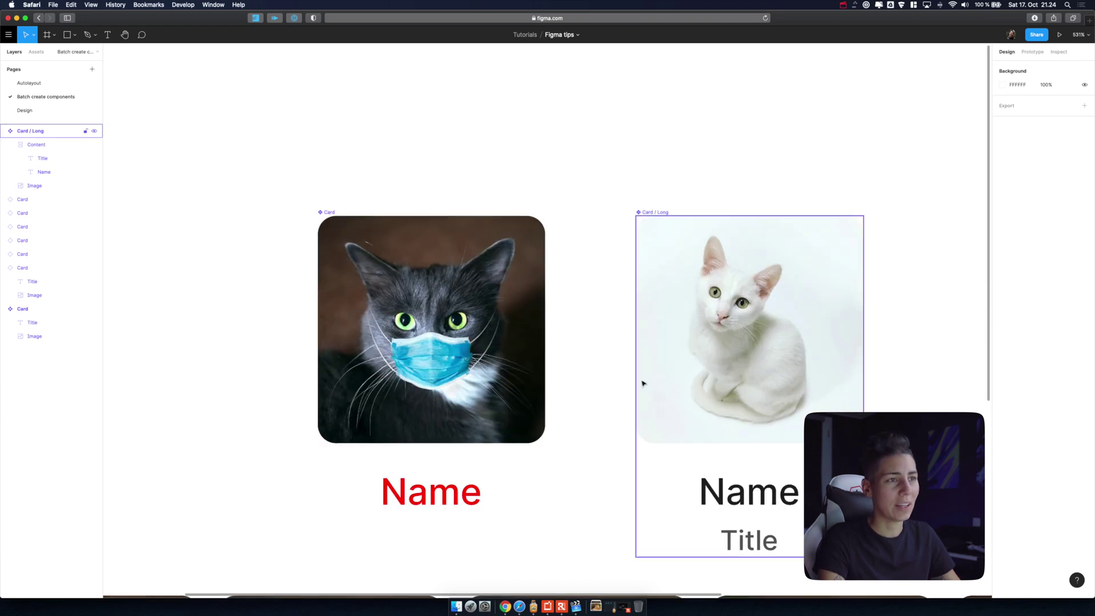